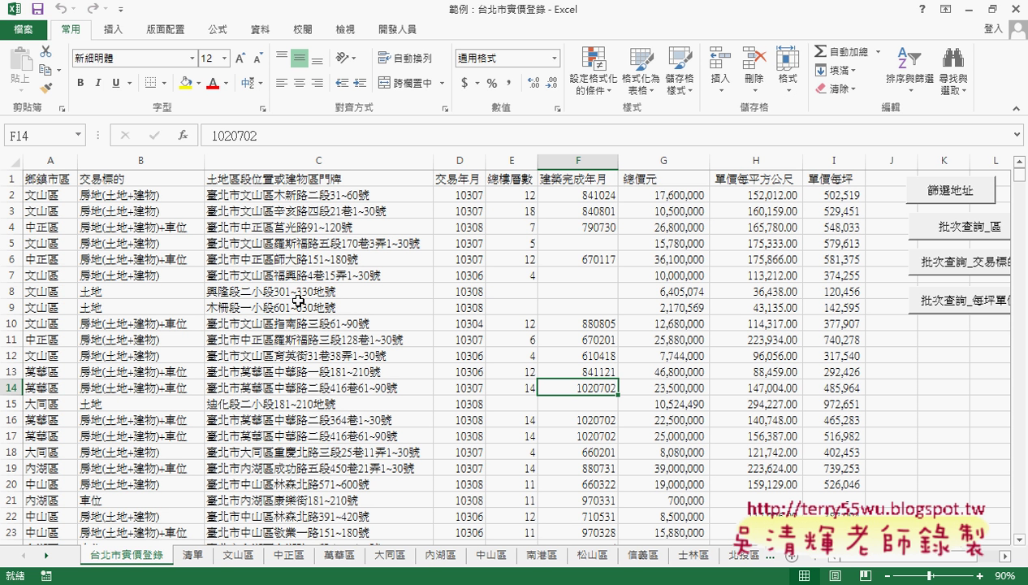
# Step: Review the district names in A2:A13 on the 清單 sheet, then return to 台北市實價登錄
pyautogui.click(195, 555)
pyautogui.moveTo(49, 208); pyautogui.dragTo(69, 393)
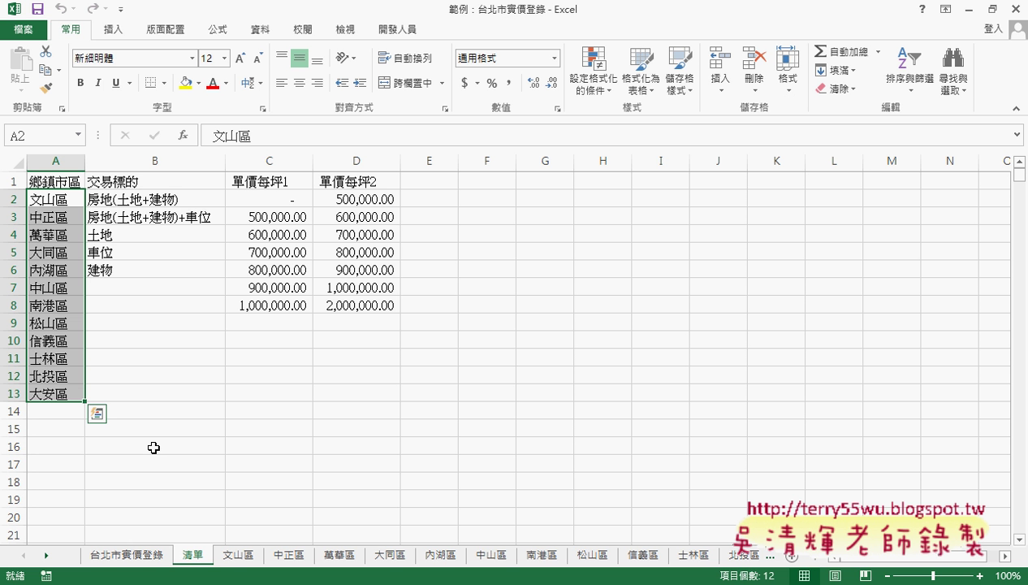
pyautogui.click(148, 555)
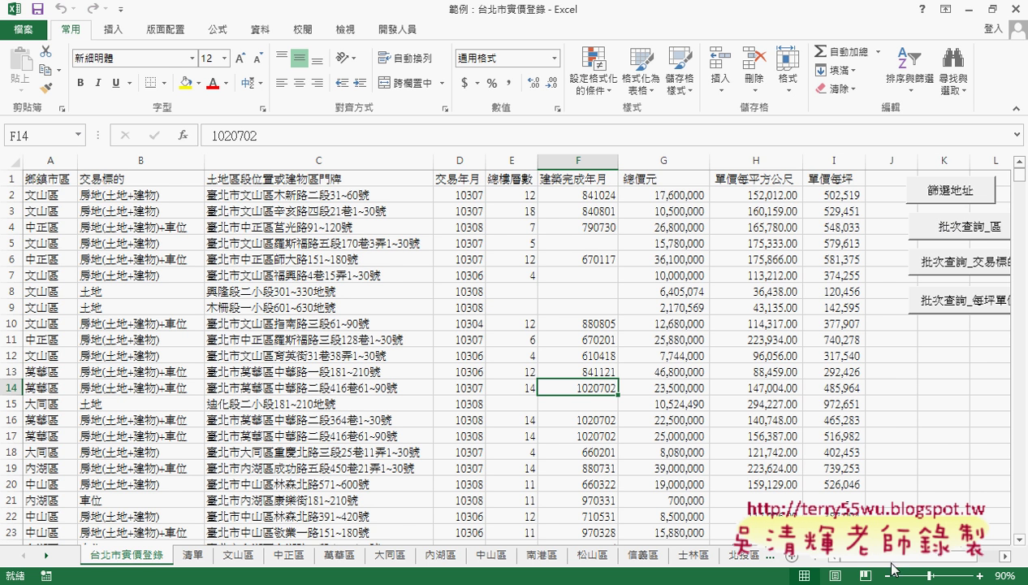
pyautogui.moveTo(902, 562); pyautogui.dragTo(916, 562)
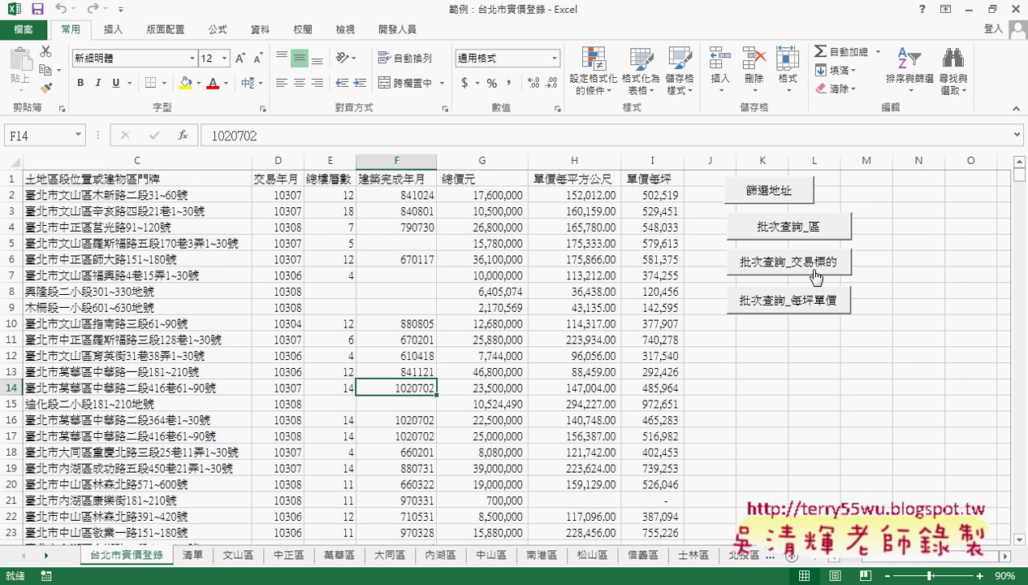
# Step: On 清單, inspect the 交易標的 header and the price-range bounds in C1:D3
pyautogui.click(195, 554)
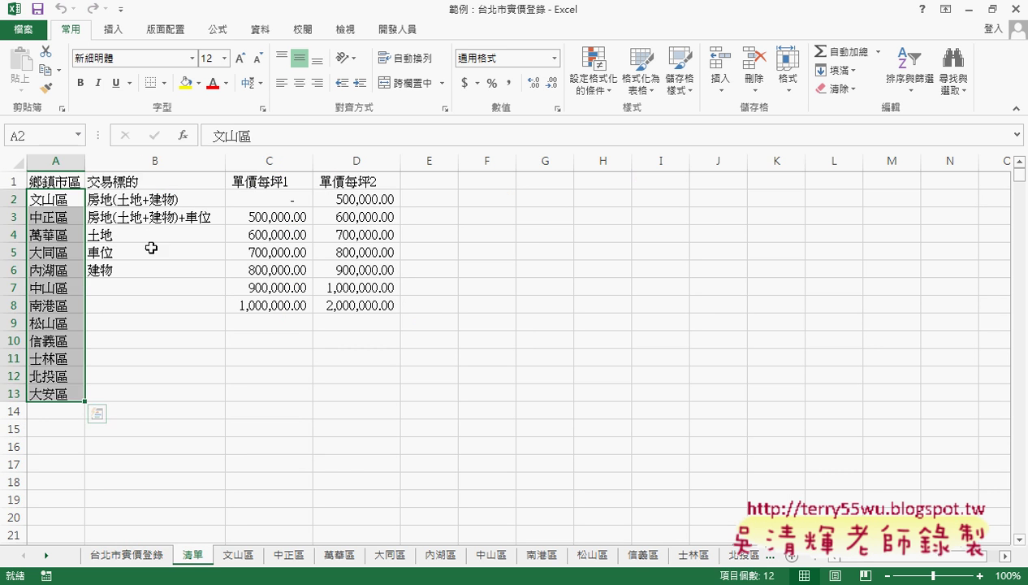
pyautogui.click(155, 182)
pyautogui.moveTo(261, 181); pyautogui.dragTo(345, 184)
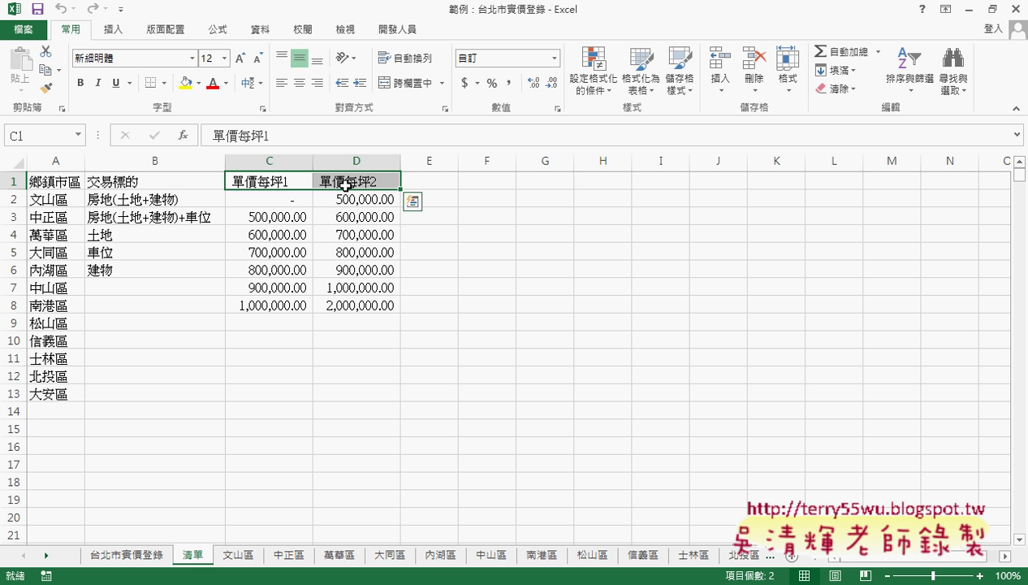
pyautogui.click(276, 201)
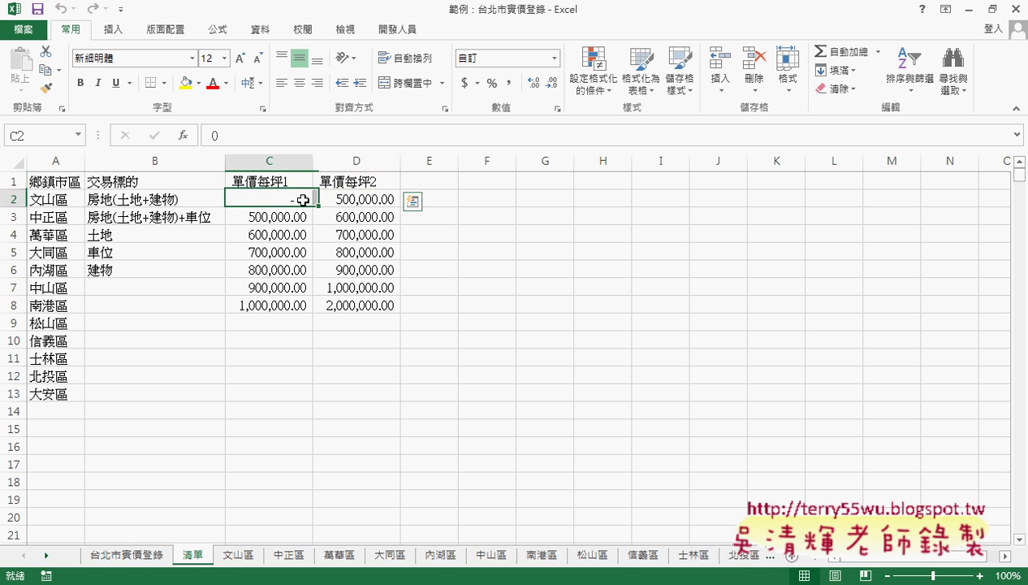
pyautogui.click(351, 199)
pyautogui.click(281, 219)
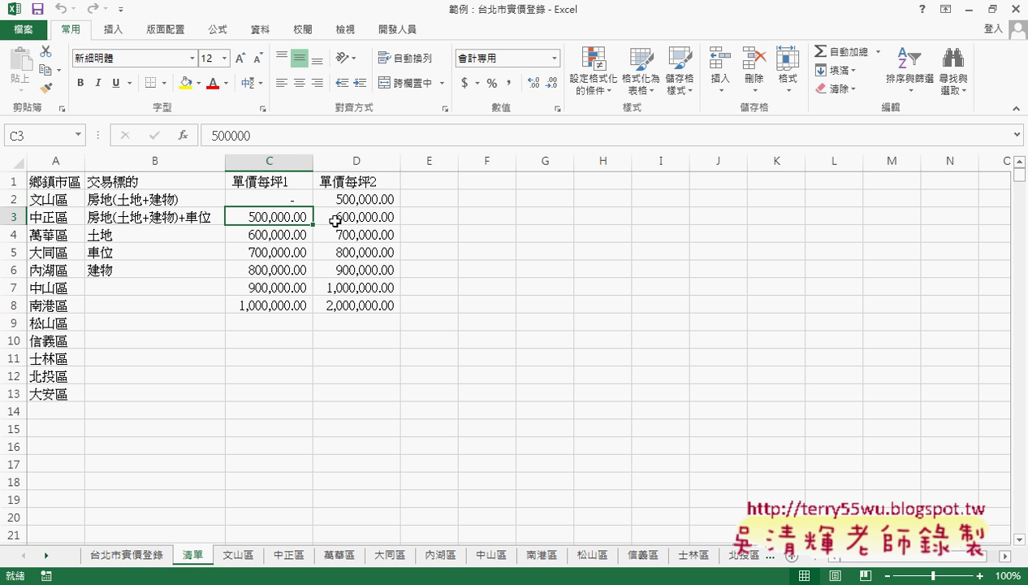
pyautogui.click(336, 219)
# Step: Recheck the lower and upper price bounds in C2:D3, then go back to 台北市實價登錄
pyautogui.click(276, 218)
pyautogui.moveTo(278, 235); pyautogui.dragTo(279, 216)
pyautogui.click(280, 213)
pyautogui.click(287, 200)
pyautogui.click(335, 199)
pyautogui.click(126, 554)
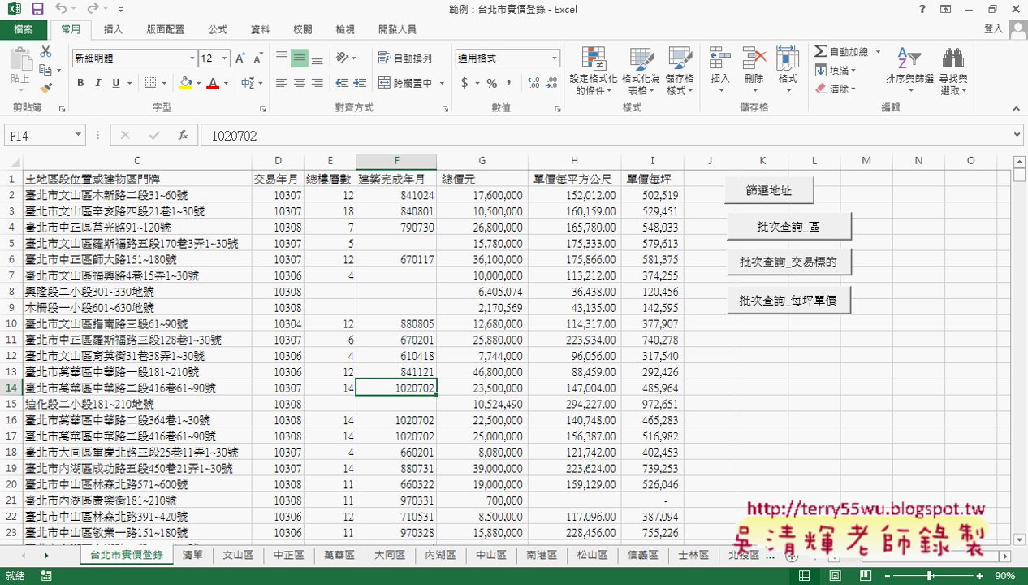
# Step: Switch to the VBA editor and scroll Module1 down to Sub 批次刪除
pyautogui.click(296, 520)
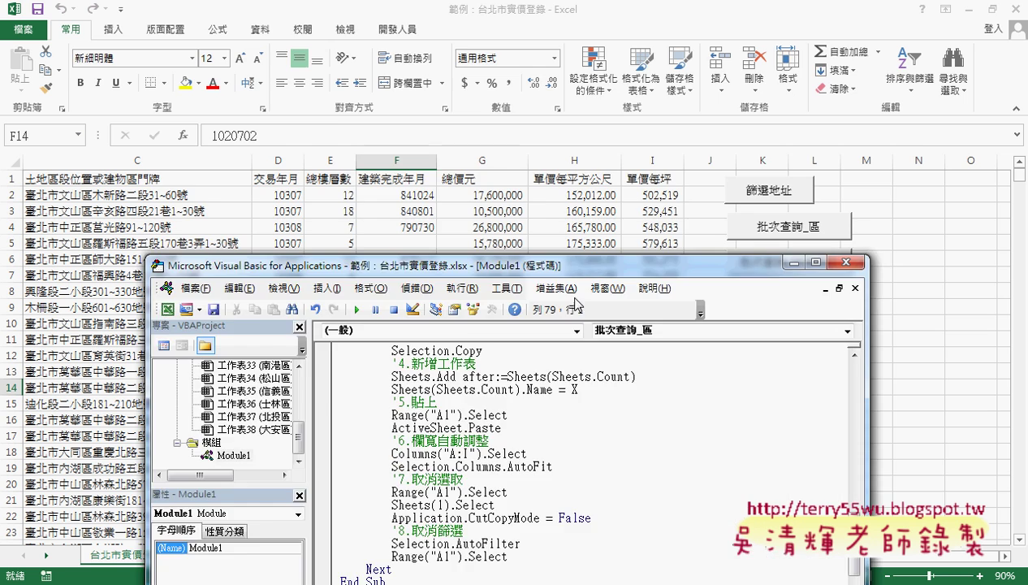
pyautogui.moveTo(578, 273); pyautogui.dragTo(582, 30)
pyautogui.scroll(-6, 601, 325)
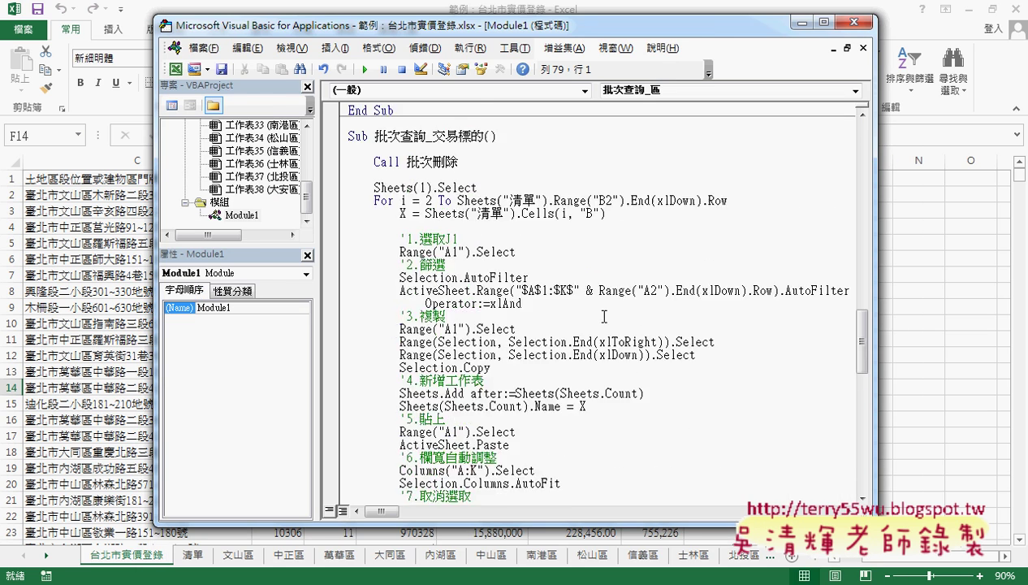
pyautogui.scroll(-4, 601, 327)
pyautogui.scroll(-10, 602, 327)
pyautogui.scroll(-4, 597, 330)
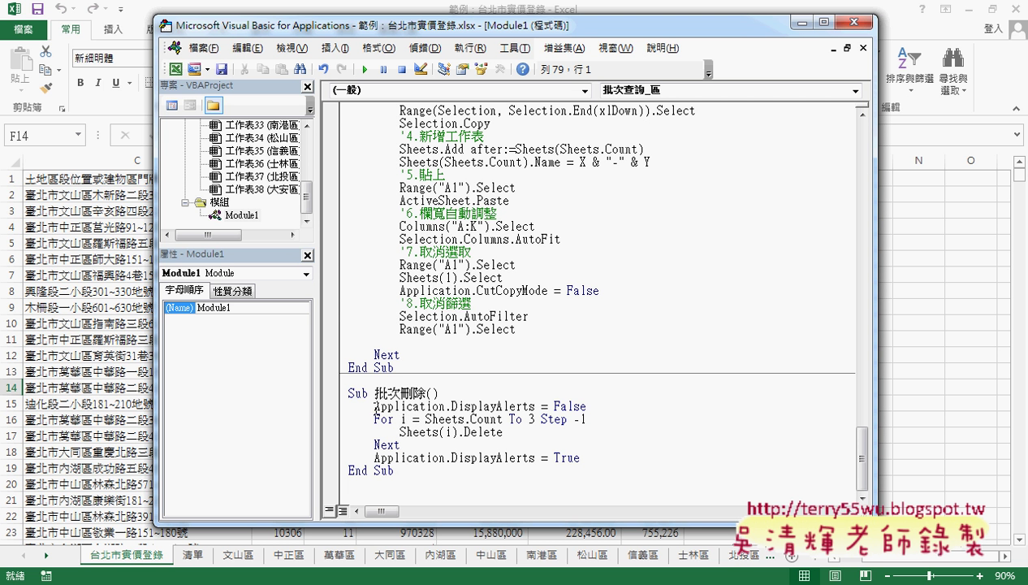
# Step: Move the Application.DisplayAlerts = False line onto a new line right below the 批次刪除 header
pyautogui.moveTo(588, 405); pyautogui.dragTo(349, 405)
pyautogui.press('Delete')
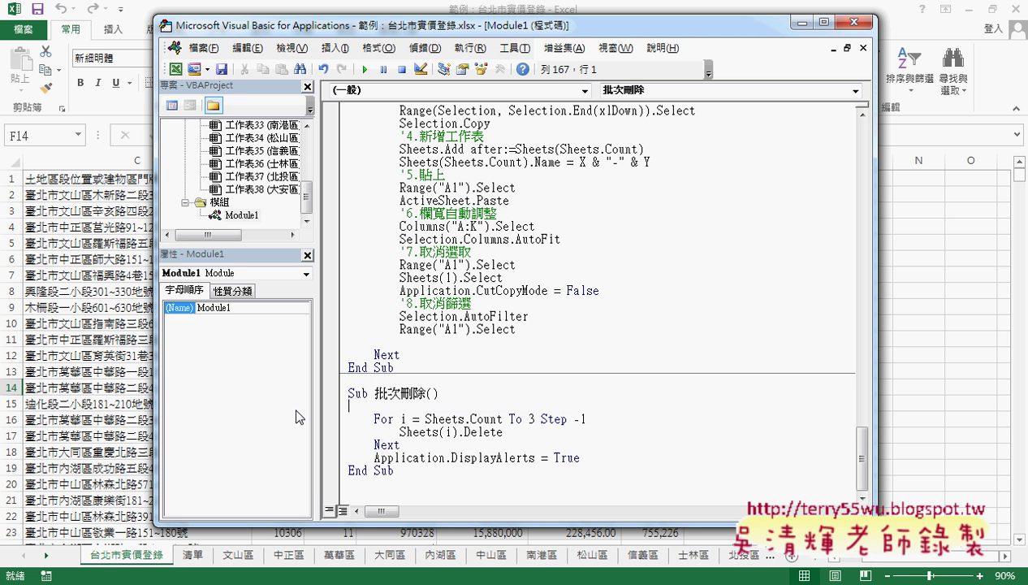
pyautogui.press('Delete')
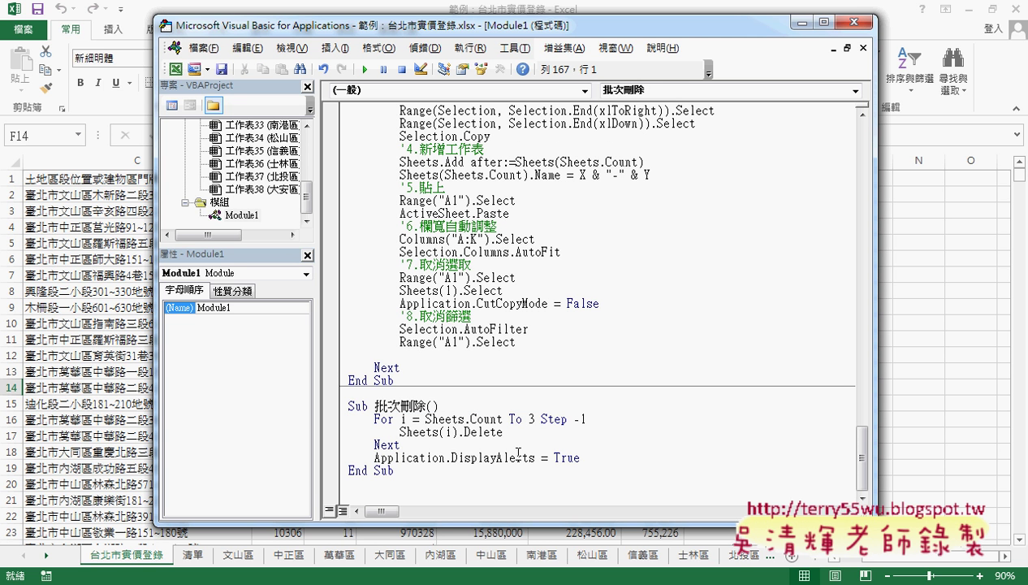
pyautogui.press('Return')
pyautogui.press('Up')
pyautogui.write('Application.DisplayAlerts = False')
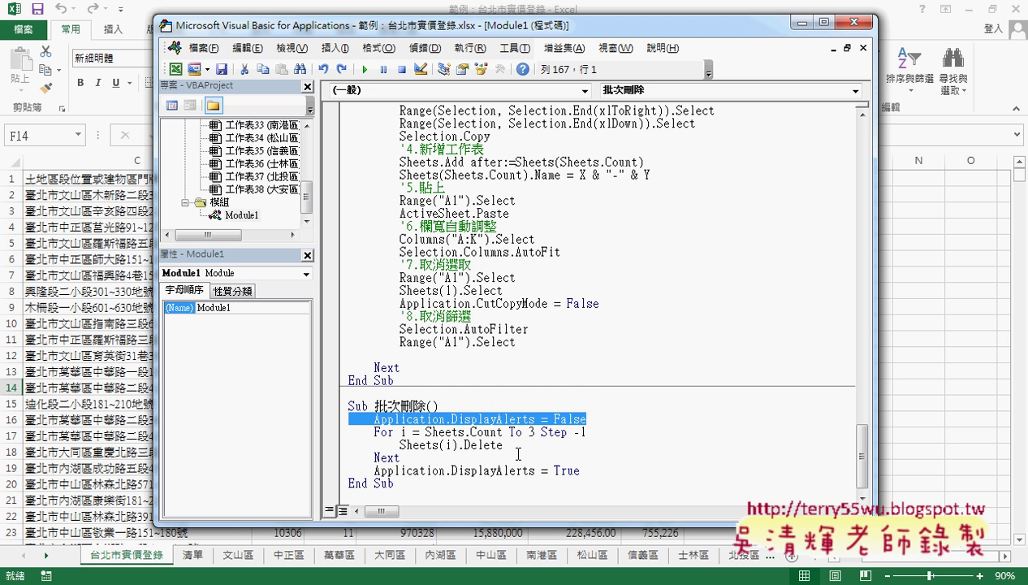
pyautogui.click(519, 452)
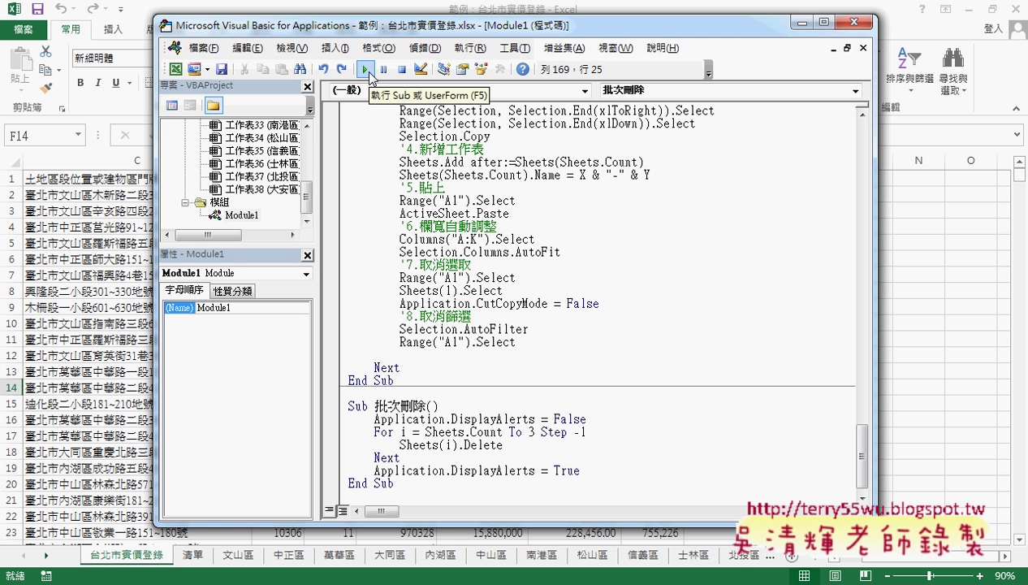
# Step: Run 批次刪除 to remove the extra sheets, then delete its DisplayAlerts = False and = True lines
pyautogui.click(368, 71)
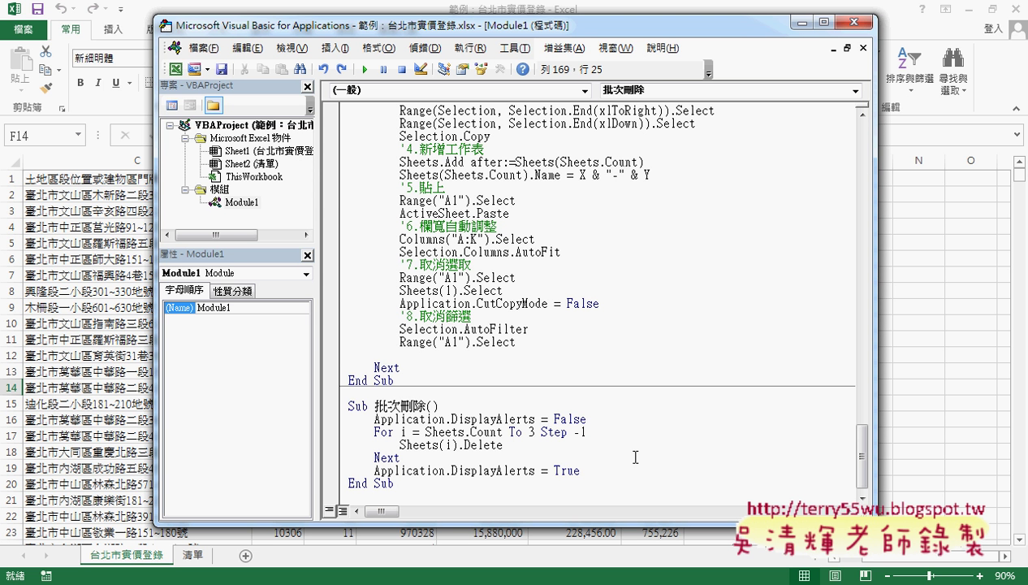
pyautogui.moveTo(588, 419); pyautogui.dragTo(333, 428)
pyautogui.press('Delete')
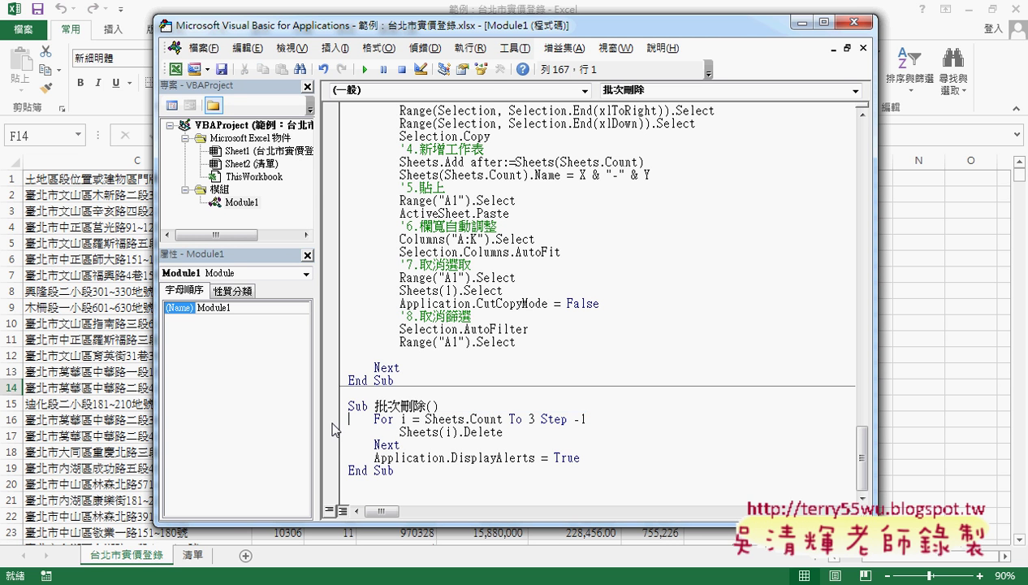
pyautogui.moveTo(605, 462); pyautogui.dragTo(292, 459)
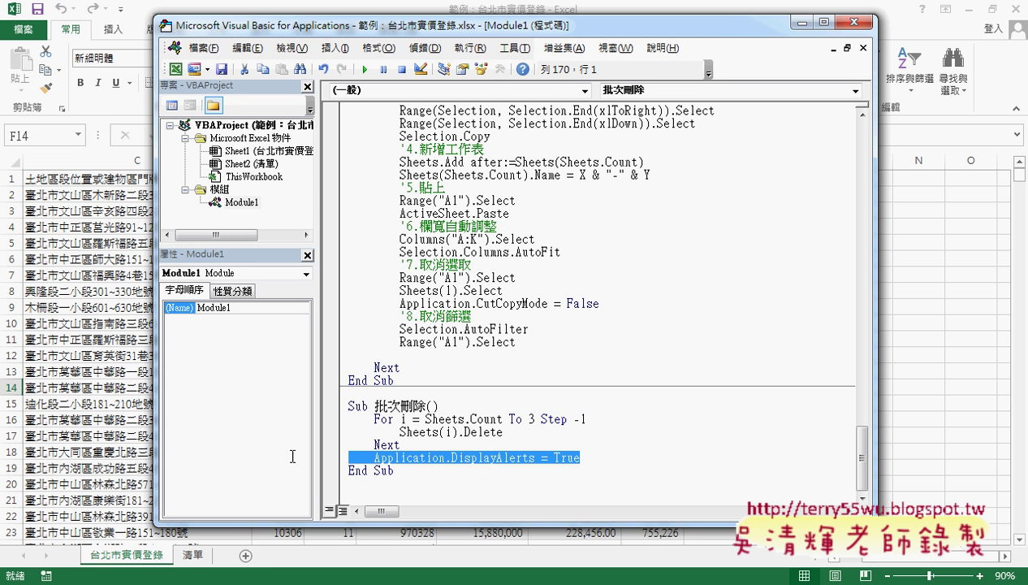
pyautogui.press('Delete')
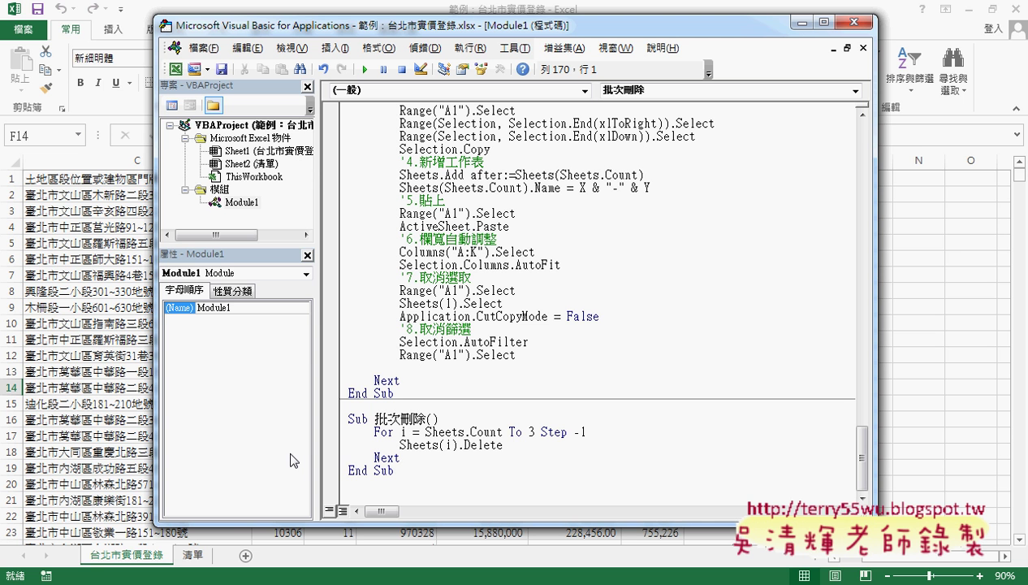
pyautogui.moveTo(375, 419); pyautogui.dragTo(424, 415)
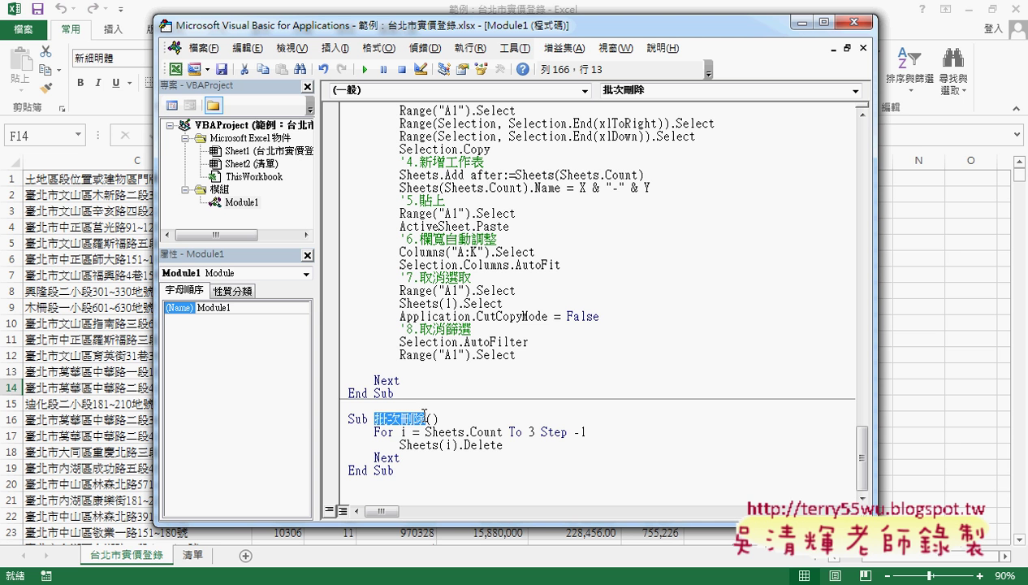
pyautogui.doubleClick(403, 431)
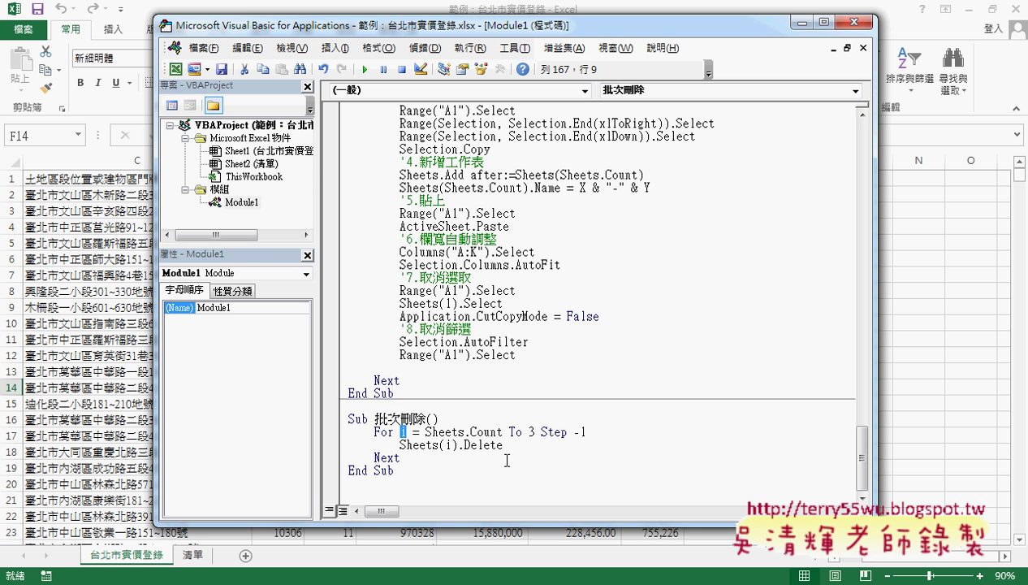
pyautogui.moveTo(425, 431)
pyautogui.mouseDown()
pyautogui.moveTo(510, 433)
pyautogui.moveTo(504, 439)
pyautogui.mouseUp()
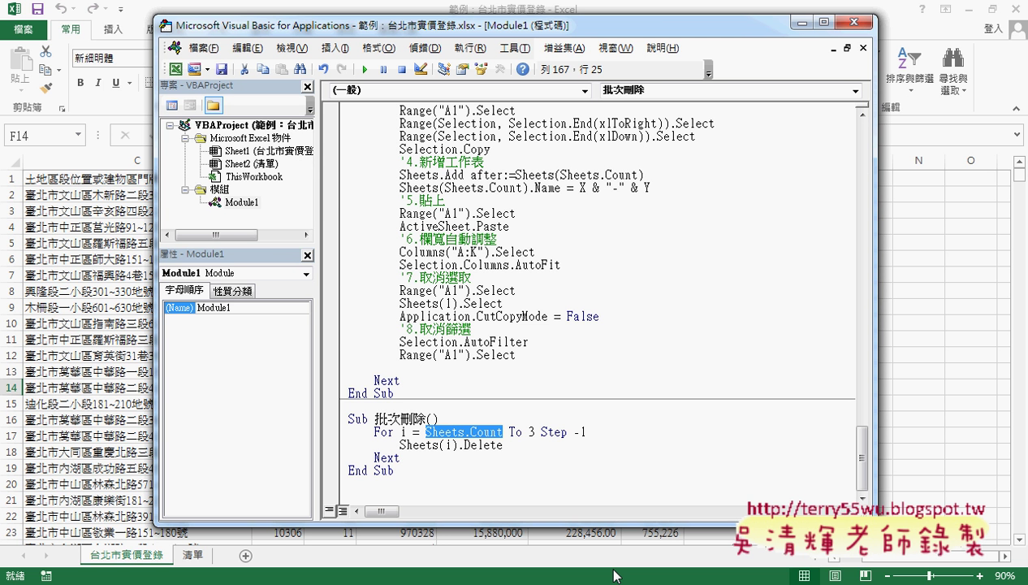
pyautogui.moveTo(534, 432); pyautogui.dragTo(426, 433)
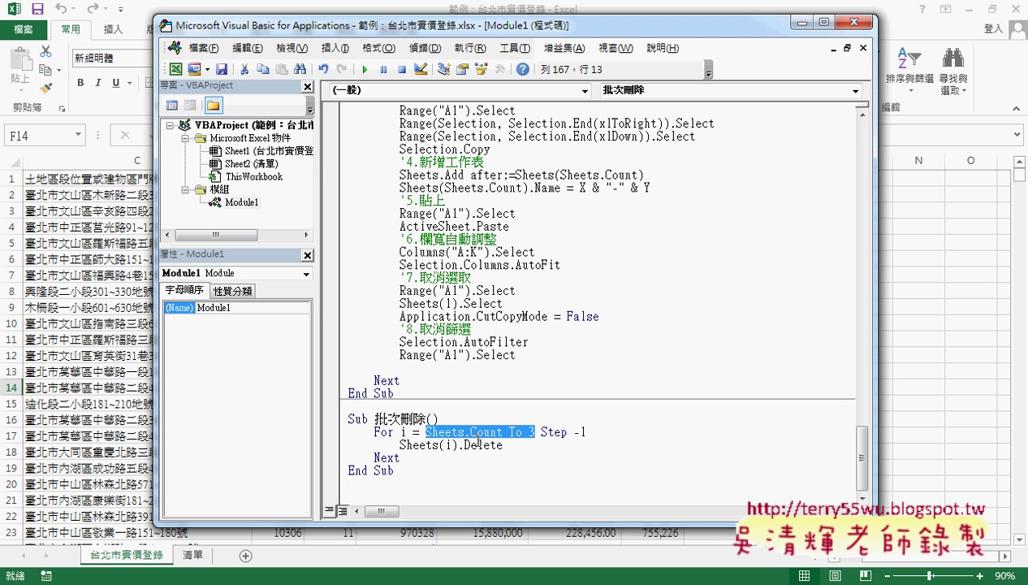
pyautogui.moveTo(540, 431); pyautogui.dragTo(586, 430)
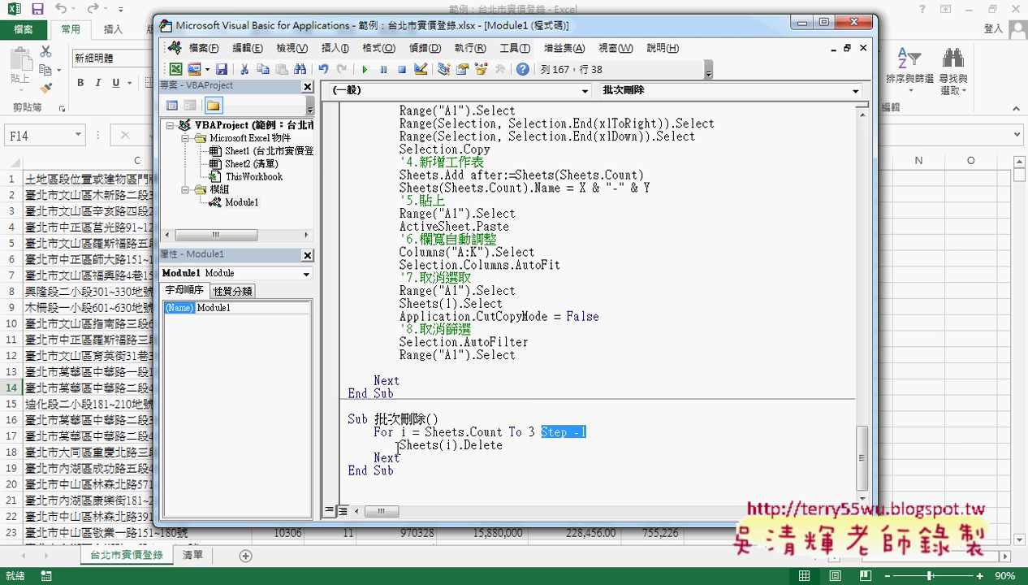
pyautogui.moveTo(399, 446); pyautogui.dragTo(456, 446)
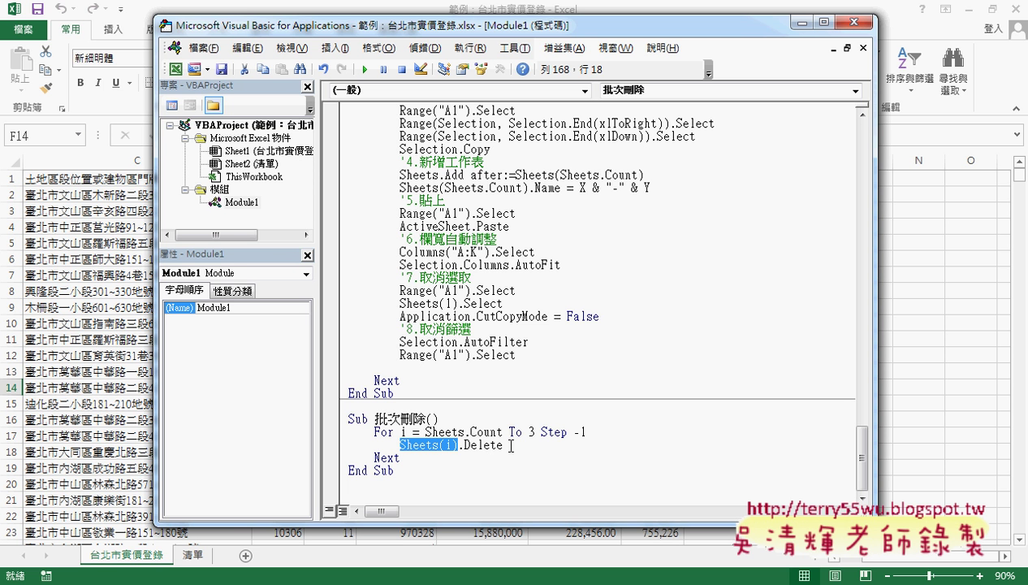
pyautogui.moveTo(504, 445)
pyautogui.mouseDown()
pyautogui.moveTo(459, 446)
pyautogui.moveTo(503, 433)
pyautogui.mouseUp()
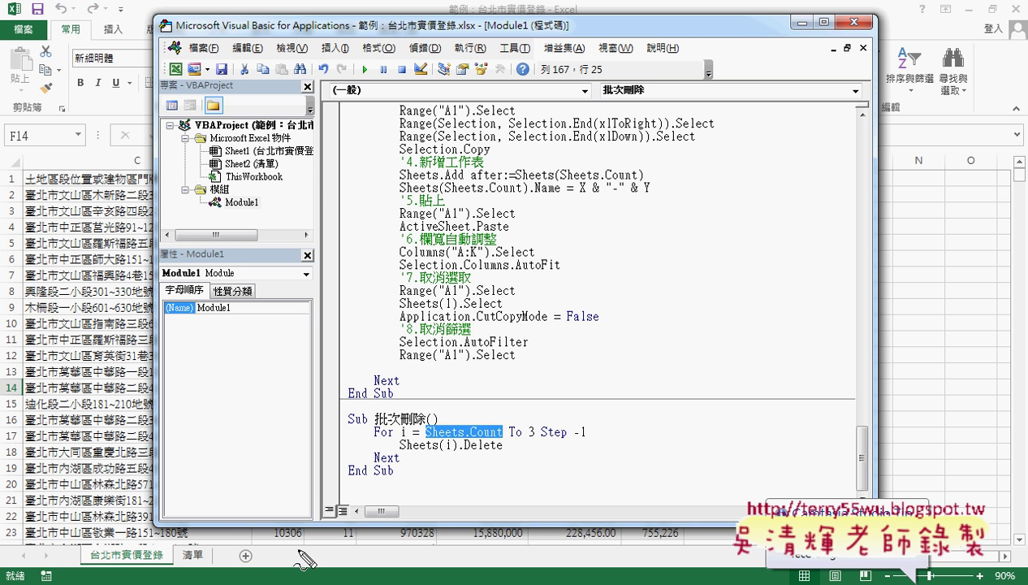
# Step: Annotate that the sheet count starts at 14 and sketch sheets being deleted from the last
pyautogui.moveTo(301, 557); pyautogui.dragTo(269, 568)
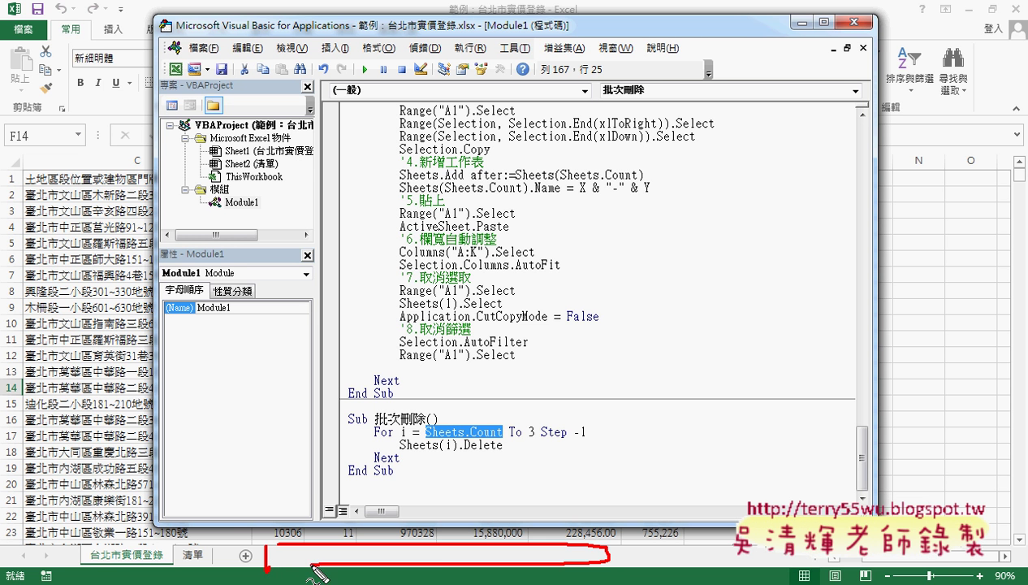
pyautogui.moveTo(469, 397)
pyautogui.mouseDown()
pyautogui.moveTo(467, 423)
pyautogui.moveTo(508, 410)
pyautogui.moveTo(497, 424)
pyautogui.mouseUp()
pyautogui.moveTo(476, 520); pyautogui.dragTo(482, 536)
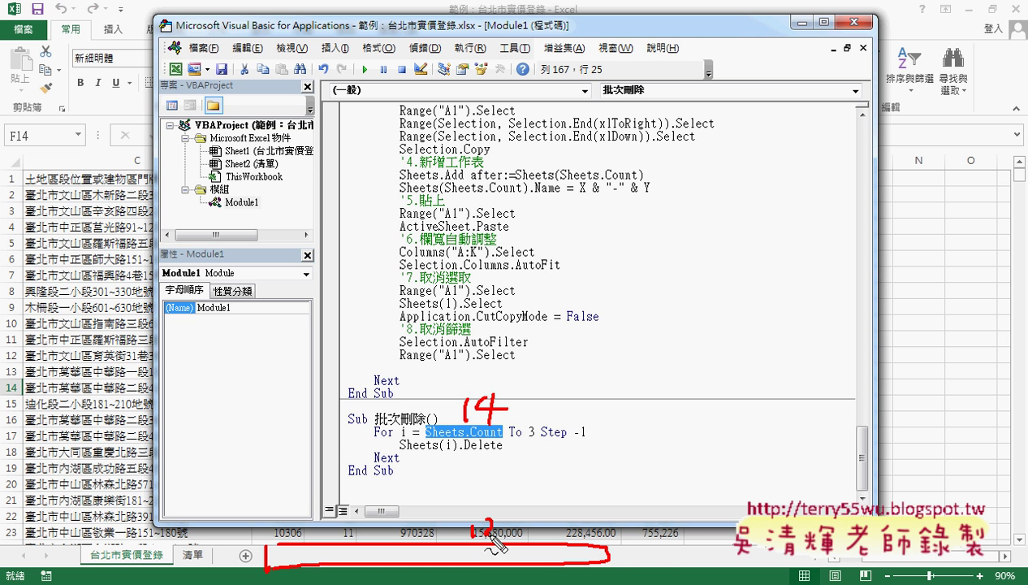
pyautogui.moveTo(132, 512); pyautogui.dragTo(134, 535)
pyautogui.moveTo(184, 512); pyautogui.dragTo(193, 522)
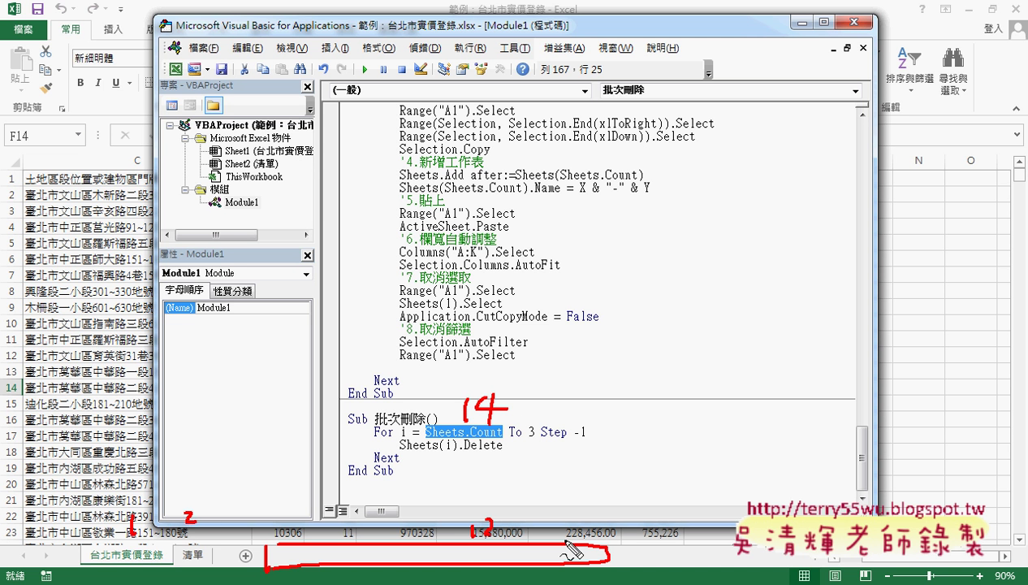
pyautogui.moveTo(578, 543); pyautogui.dragTo(598, 570)
pyautogui.moveTo(600, 561)
pyautogui.mouseDown()
pyautogui.moveTo(617, 532)
pyautogui.moveTo(614, 569)
pyautogui.mouseUp()
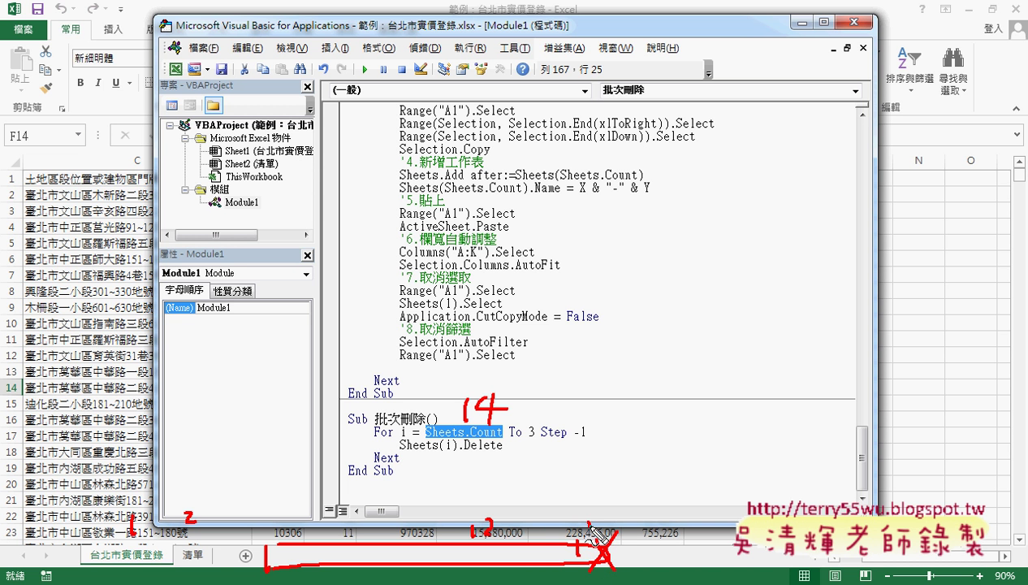
pyautogui.moveTo(588, 516)
pyautogui.mouseDown()
pyautogui.moveTo(569, 538)
pyautogui.moveTo(567, 560)
pyautogui.mouseUp()
pyautogui.moveTo(567, 545); pyautogui.dragTo(553, 561)
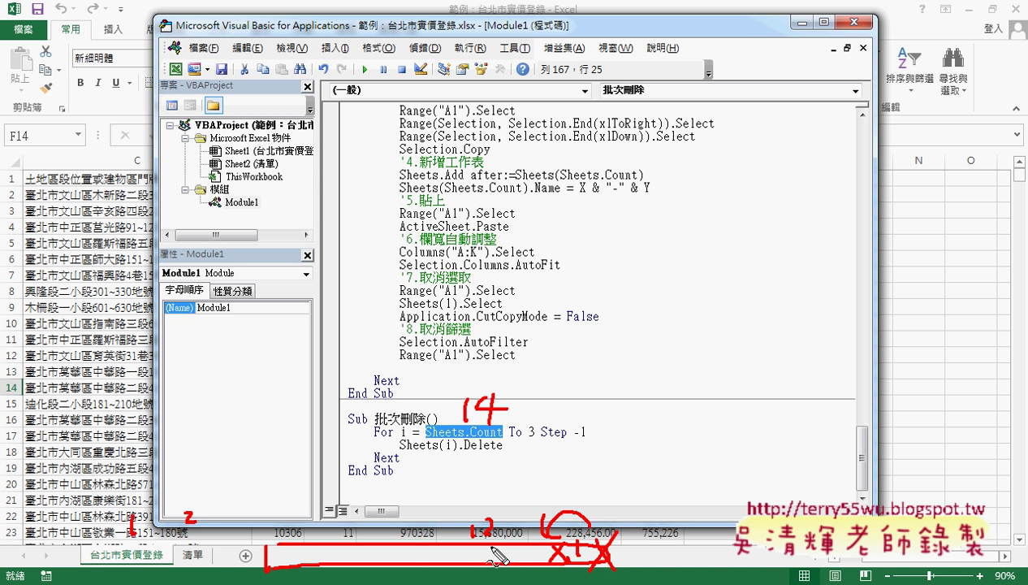
# Step: Underline Sheets(i).Delete, draw the loop arrow, clear annotations, and click after Sub 批次刪除()
pyautogui.moveTo(403, 455); pyautogui.dragTo(432, 454)
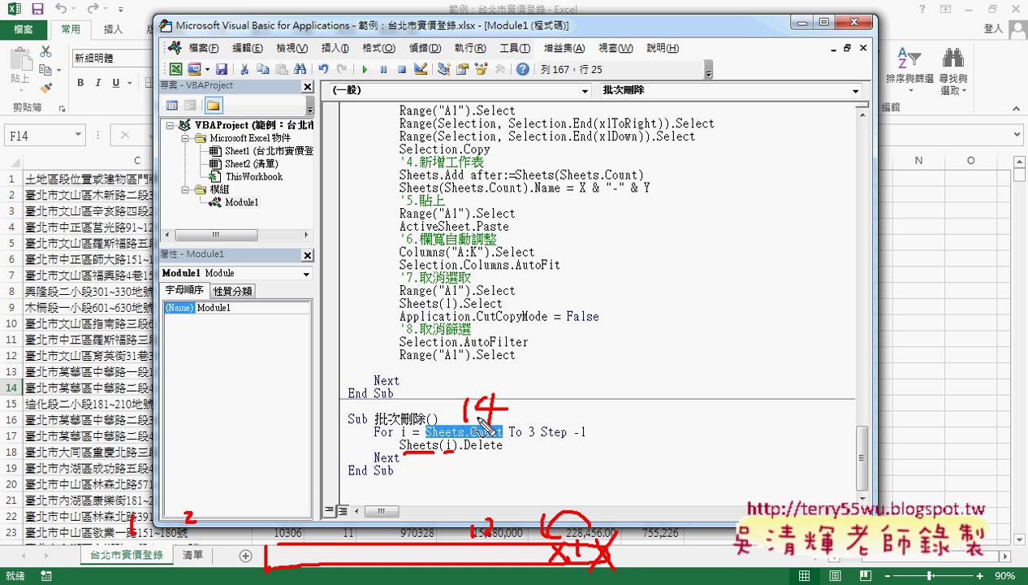
pyautogui.moveTo(439, 453); pyautogui.dragTo(453, 453)
pyautogui.moveTo(372, 458); pyautogui.dragTo(367, 440)
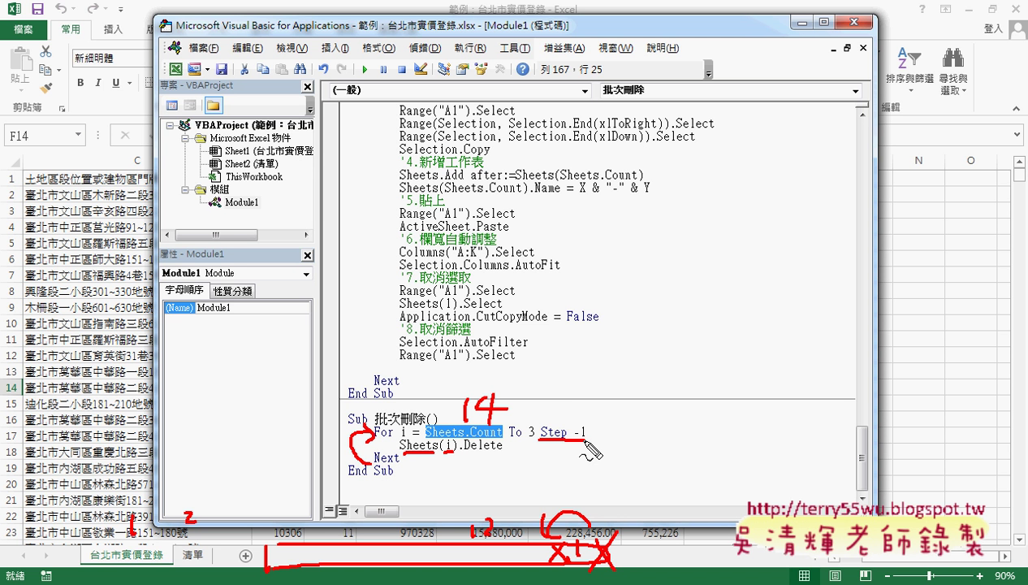
pyautogui.moveTo(567, 546)
pyautogui.mouseDown()
pyautogui.moveTo(578, 567)
pyautogui.moveTo(522, 565)
pyautogui.moveTo(542, 570)
pyautogui.mouseUp()
pyautogui.moveTo(502, 541)
pyautogui.mouseDown()
pyautogui.moveTo(487, 564)
pyautogui.moveTo(497, 562)
pyautogui.mouseUp()
pyautogui.moveTo(497, 541); pyautogui.dragTo(481, 562)
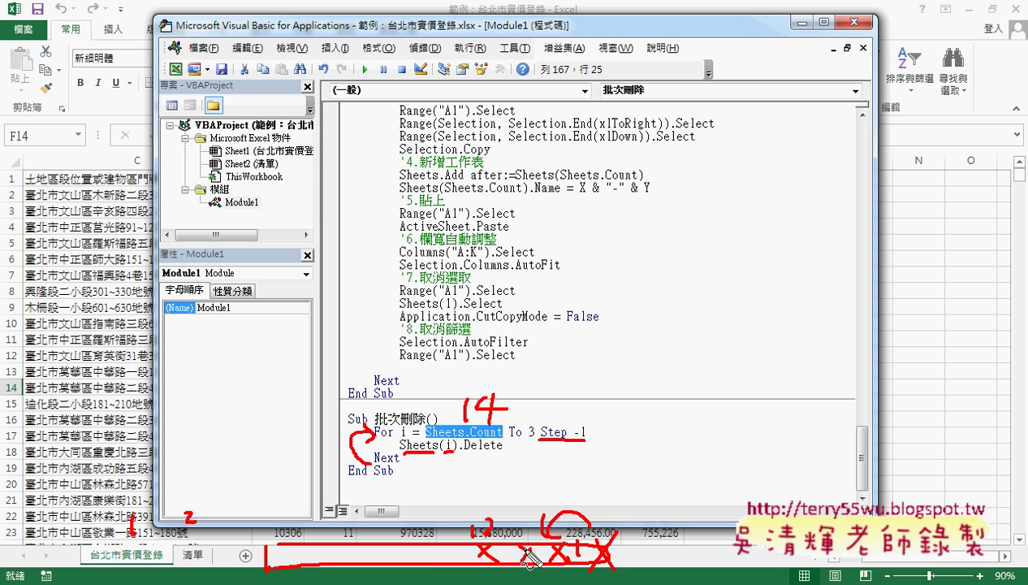
pyautogui.press('Escape')
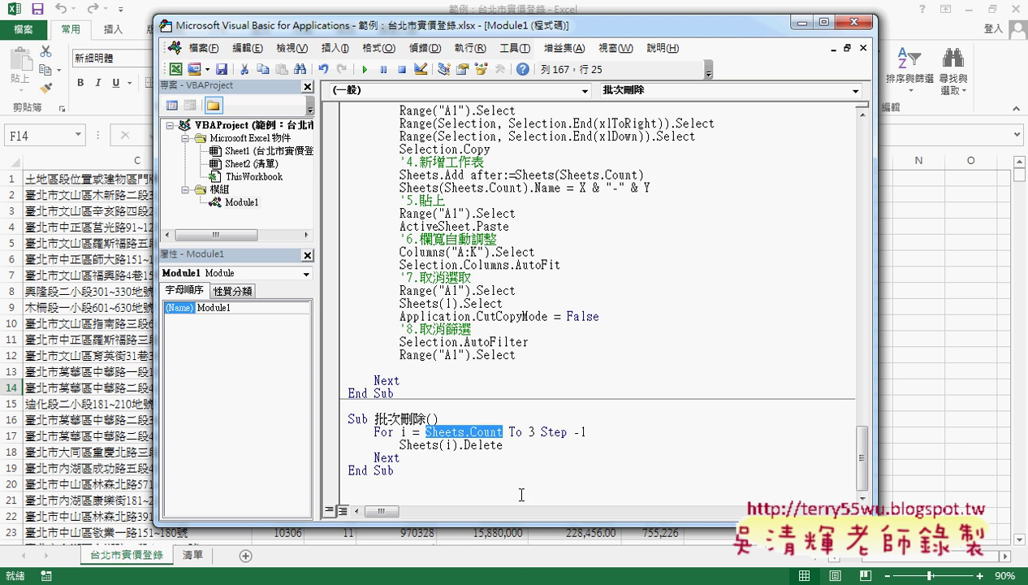
pyautogui.click(525, 416)
# Step: Add an indented Application.DisplayAlerts = False line at the top of 批次刪除
pyautogui.press('Return')
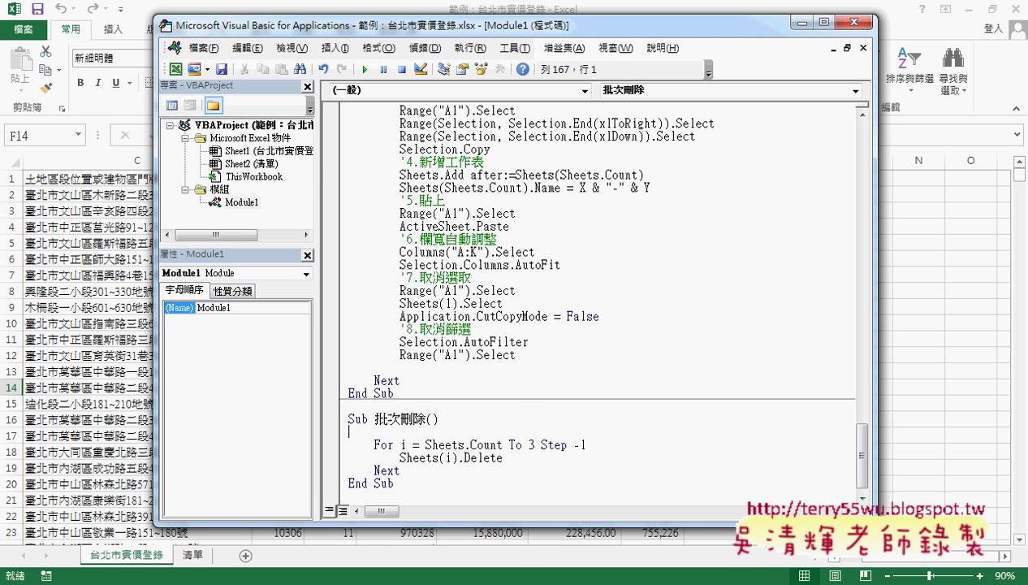
pyautogui.press('Tab')
pyautogui.write('a')
pyautogui.write('pplic')
pyautogui.write('ation')
pyautogui.write('.')
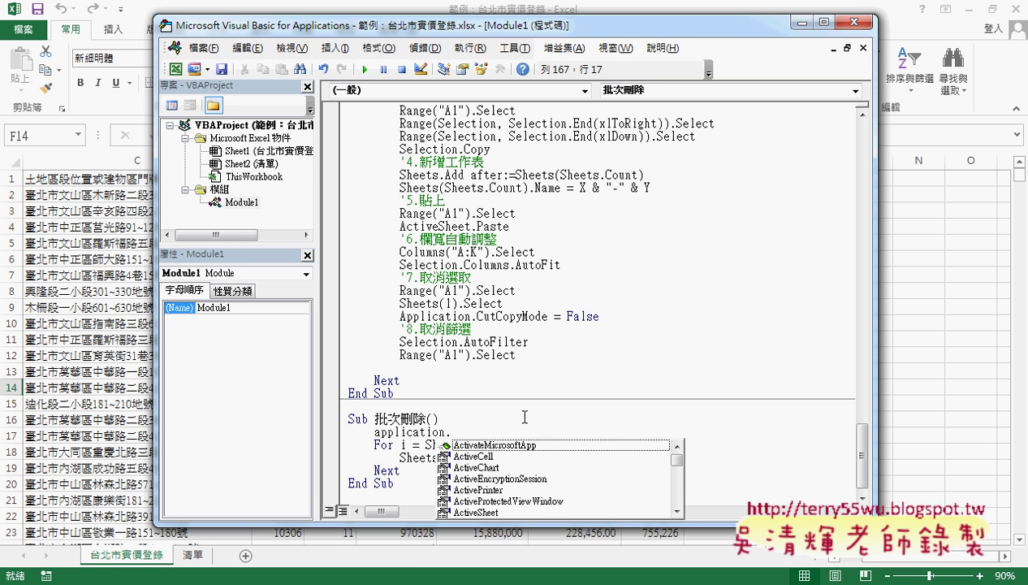
pyautogui.write('di')
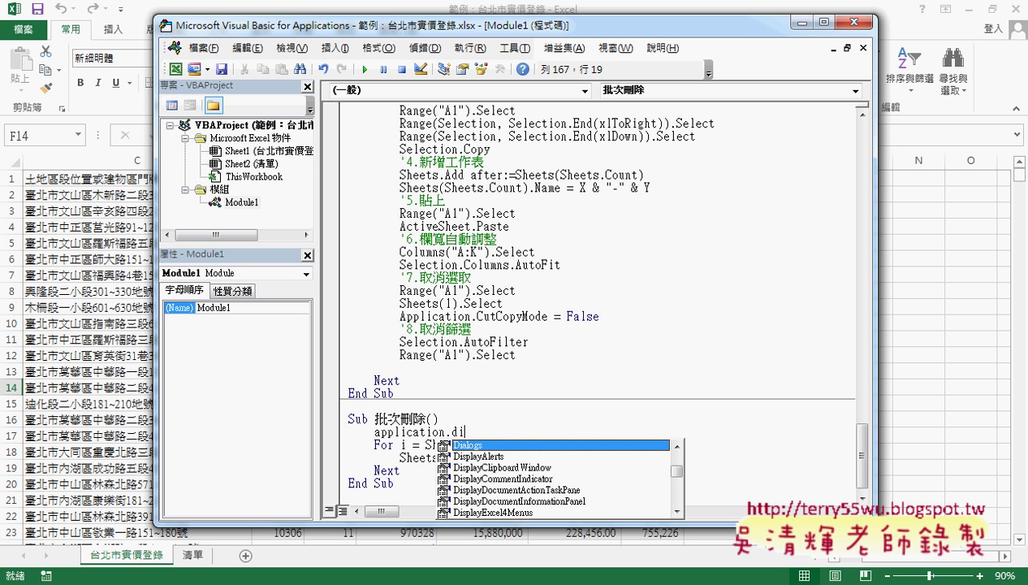
pyautogui.press('Down')
pyautogui.press('Tab')
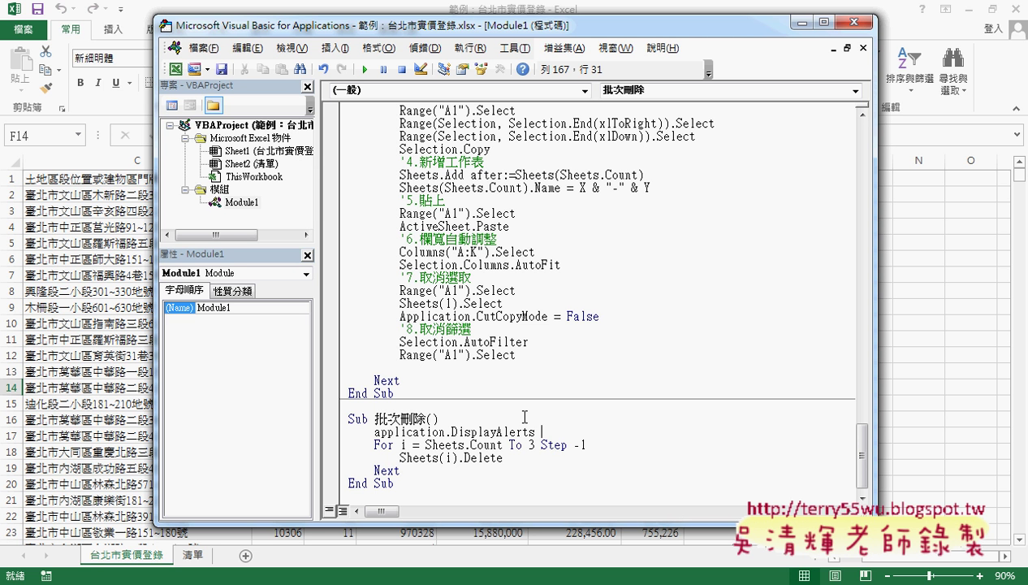
pyautogui.write('=')
pyautogui.press('space')
# Step: Add Application.DisplayAlerts = True on a new line after the loop's Next
pyautogui.click(438, 471)
pyautogui.press('Return')
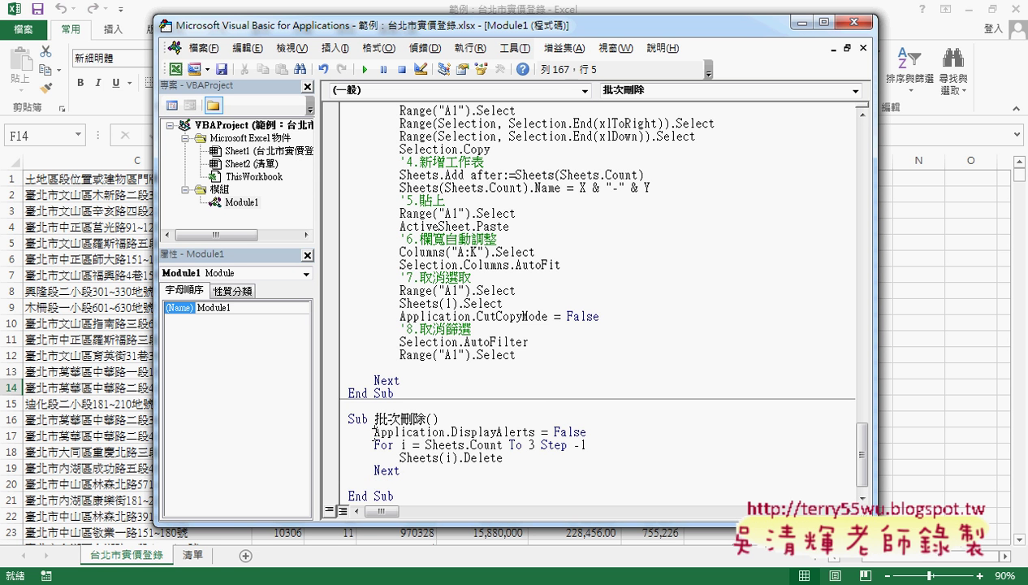
pyautogui.moveTo(372, 432)
pyautogui.mouseDown()
pyautogui.moveTo(534, 433)
pyautogui.moveTo(391, 479)
pyautogui.mouseUp()
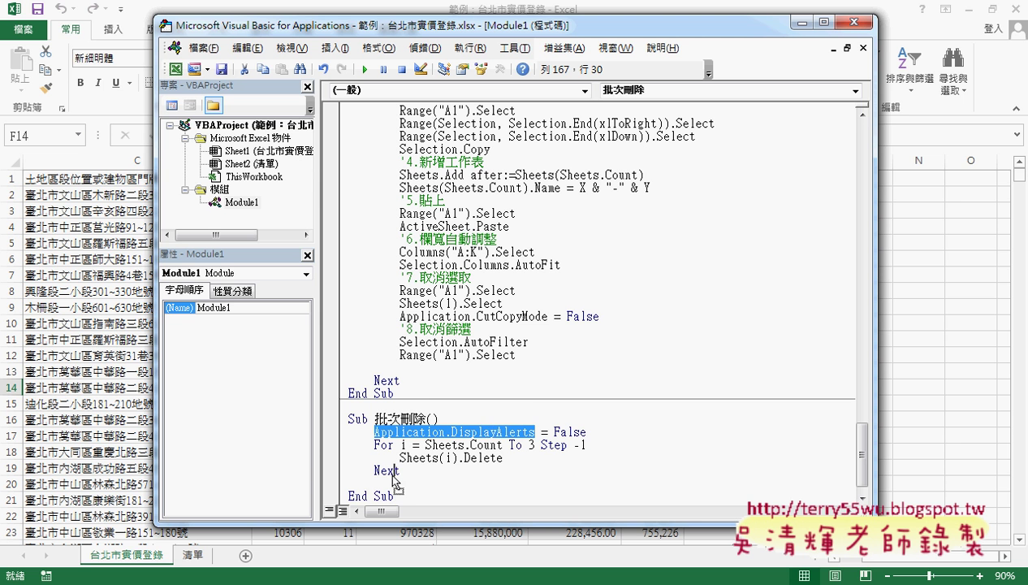
pyautogui.write('=')
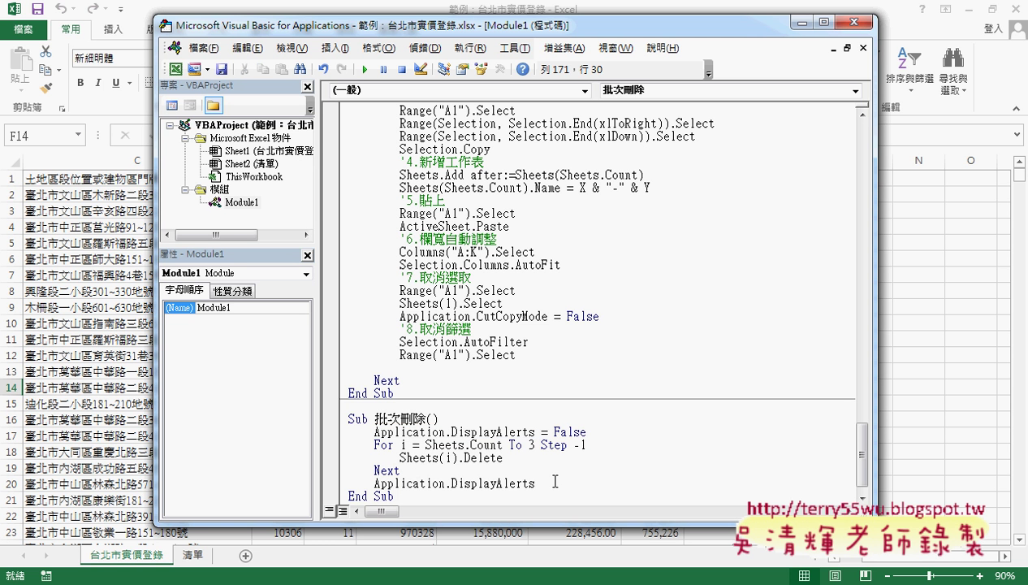
pyautogui.write('t')
pyautogui.press('space')
pyautogui.click(565, 458)
pyautogui.click(593, 433)
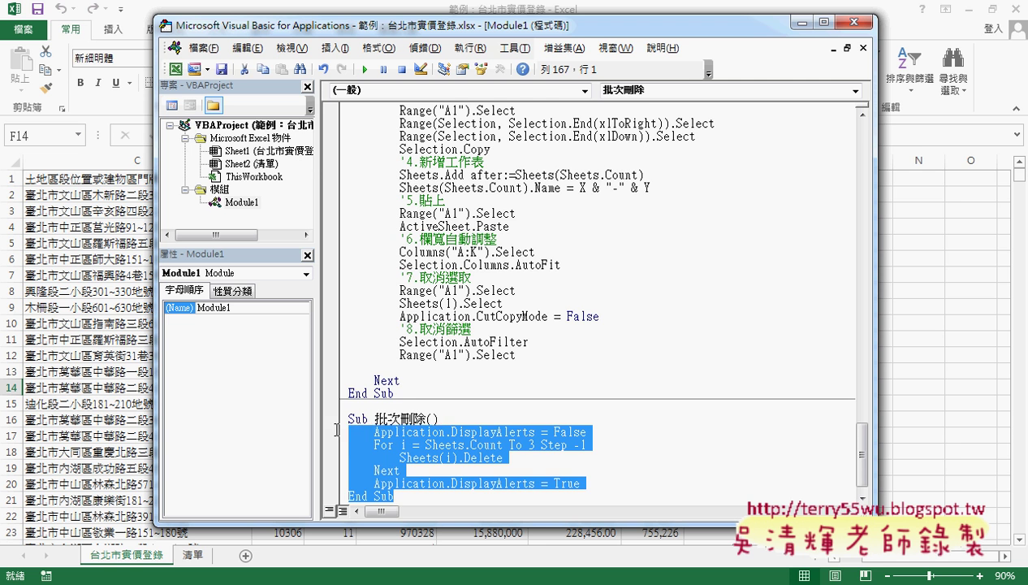
pyautogui.moveTo(396, 495); pyautogui.dragTo(334, 417)
pyautogui.rightClick(387, 435)
pyautogui.click(439, 164)
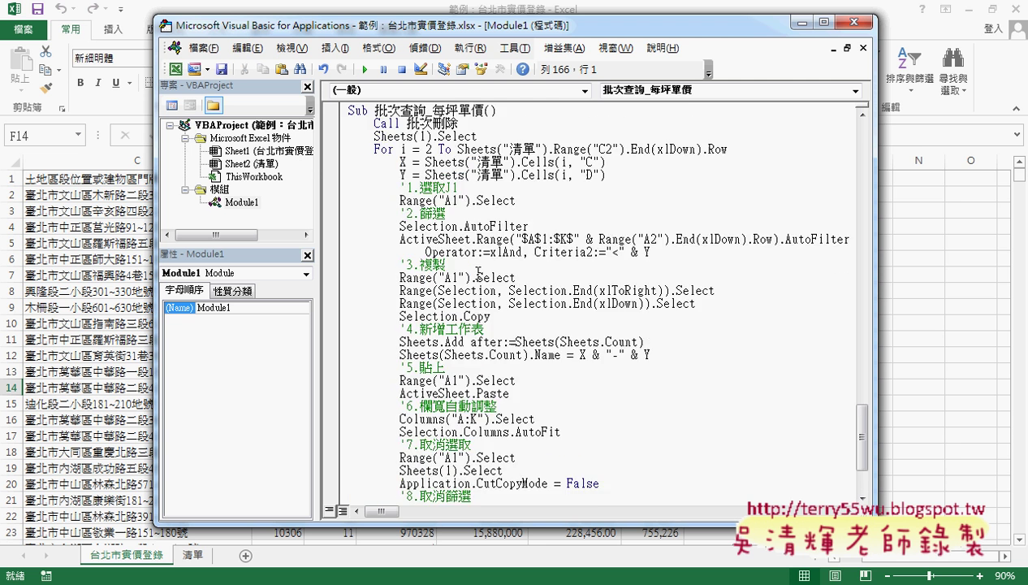
pyautogui.scroll(5, 477, 275)
pyautogui.scroll(5, 477, 275)
pyautogui.scroll(5, 477, 275)
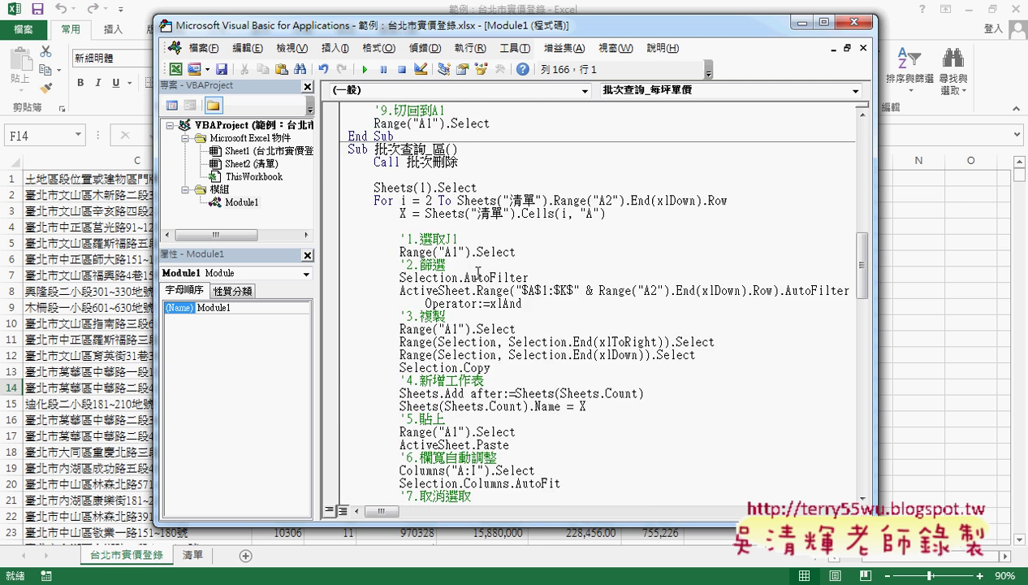
pyautogui.scroll(3, 477, 274)
pyautogui.click(435, 174)
pyautogui.press('Return')
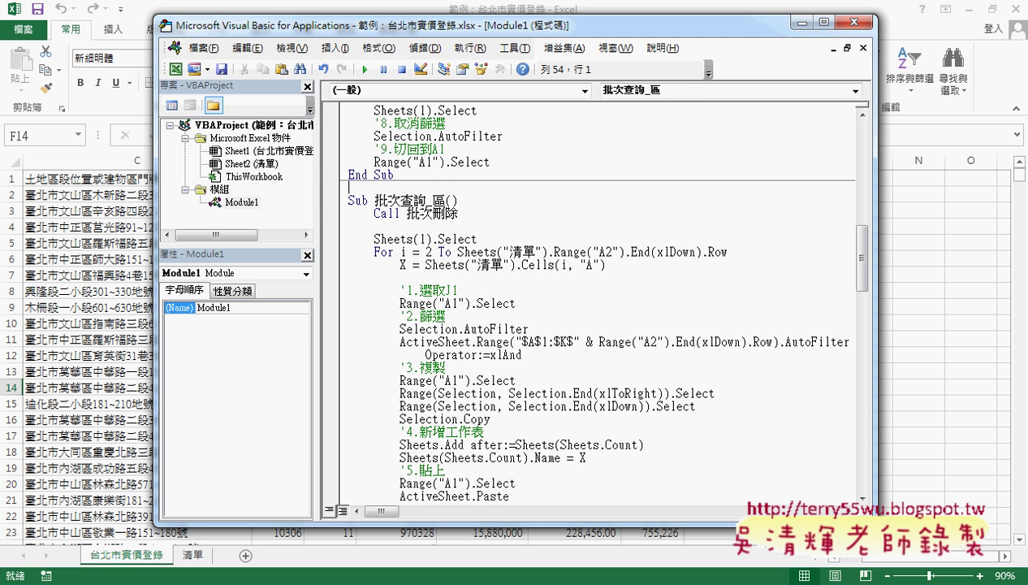
pyautogui.write('Sub 批次刪除()     Application.DisplayAlerts = False     For i = Sheets.Count To 3 Step -1         Sheets(i).Delete     Next     Application.DisplayAlerts = True End Sub')
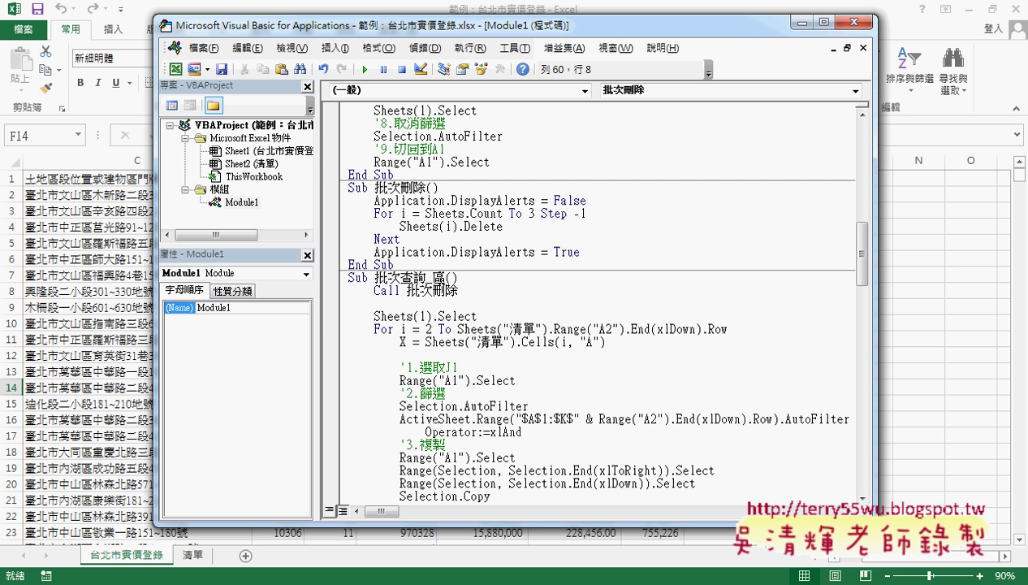
pyautogui.moveTo(432, 277); pyautogui.dragTo(446, 276)
pyautogui.moveTo(375, 277); pyautogui.dragTo(432, 277)
pyautogui.press('Down')
pyautogui.moveTo(502, 297); pyautogui.dragTo(372, 291)
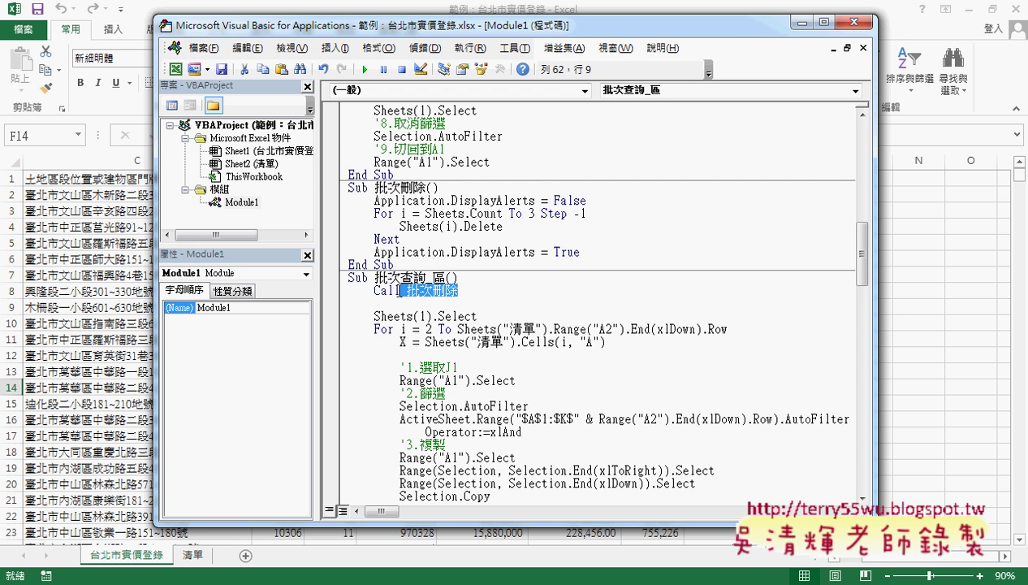
pyautogui.scroll(-3, 500, 314)
pyautogui.scroll(-6, 532, 322)
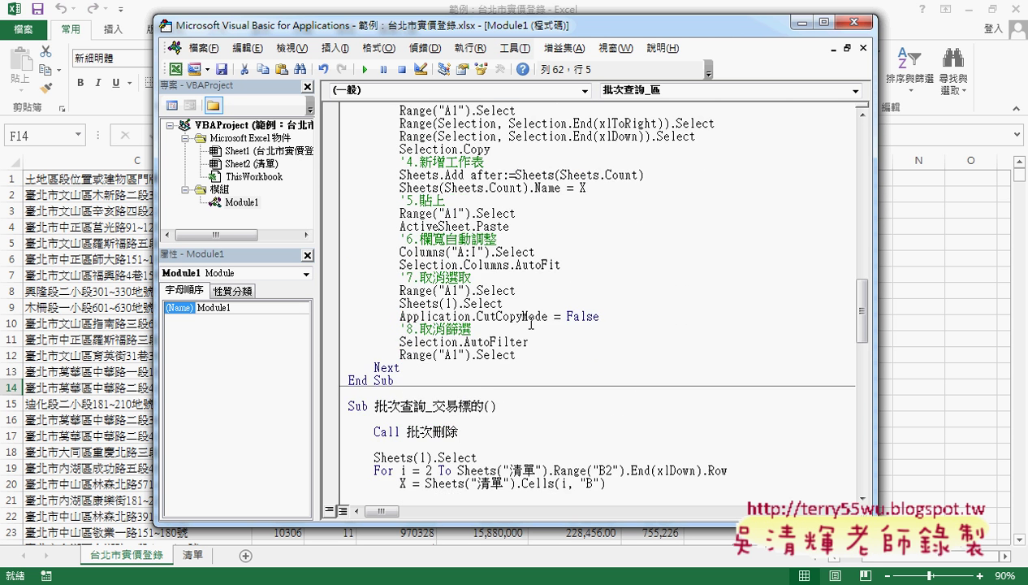
pyautogui.scroll(-2, 531, 323)
pyautogui.moveTo(460, 354); pyautogui.dragTo(375, 355)
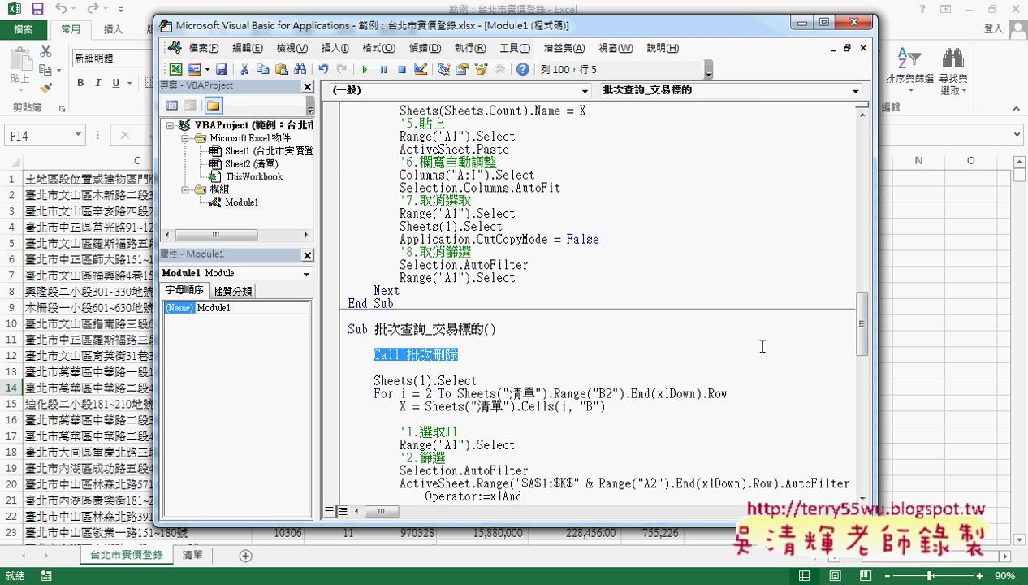
pyautogui.click(940, 329)
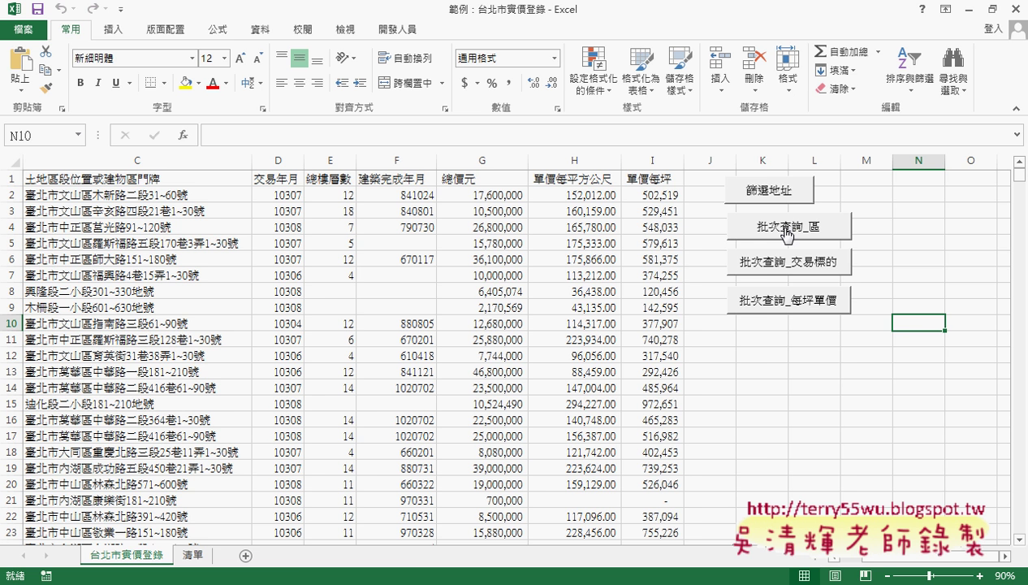
# Step: Run the 批次查詢_區, 批次查詢_交易標的 and 批次查詢_每坪單價 batch-query buttons
pyautogui.click(785, 229)
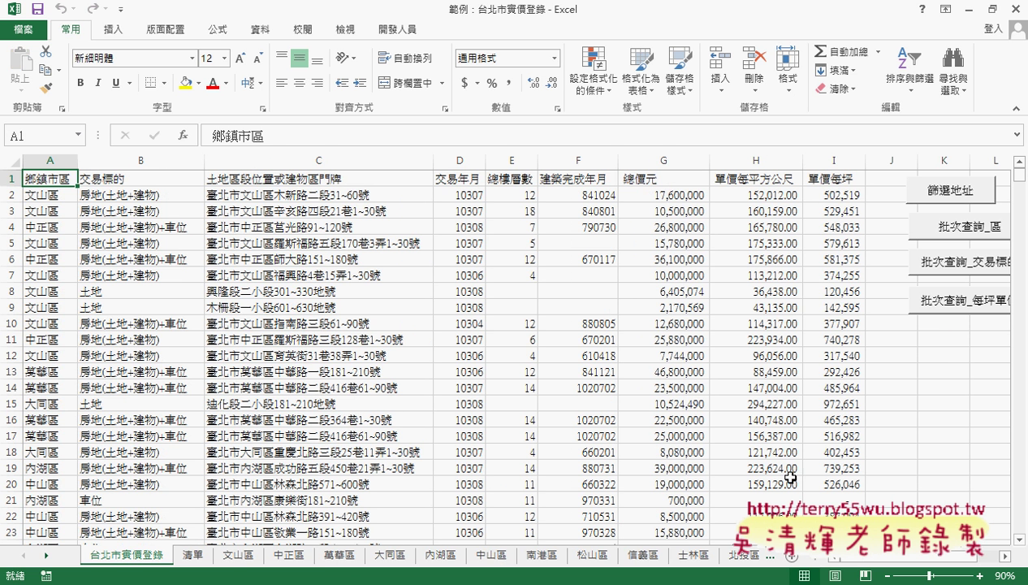
pyautogui.click(949, 264)
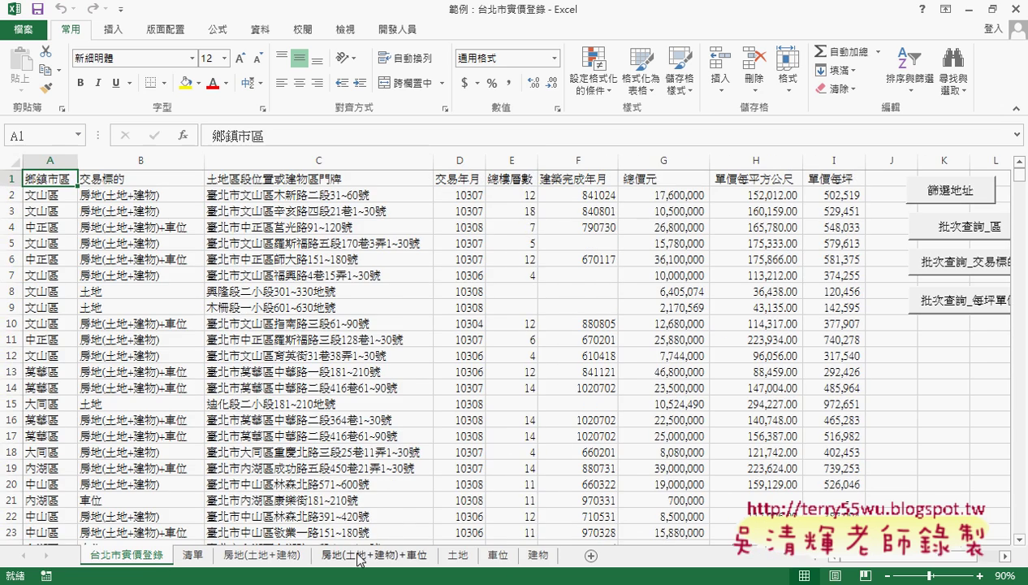
pyautogui.click(958, 301)
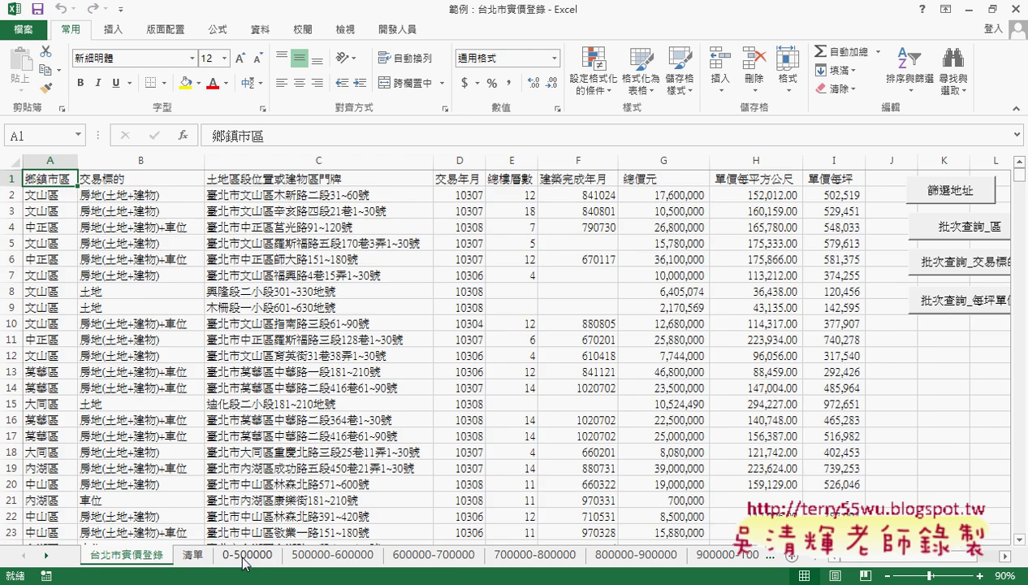
# Step: Browse the new price-range sheets starting at 0-500000, then return to 台北市實價登錄
pyautogui.click(243, 558)
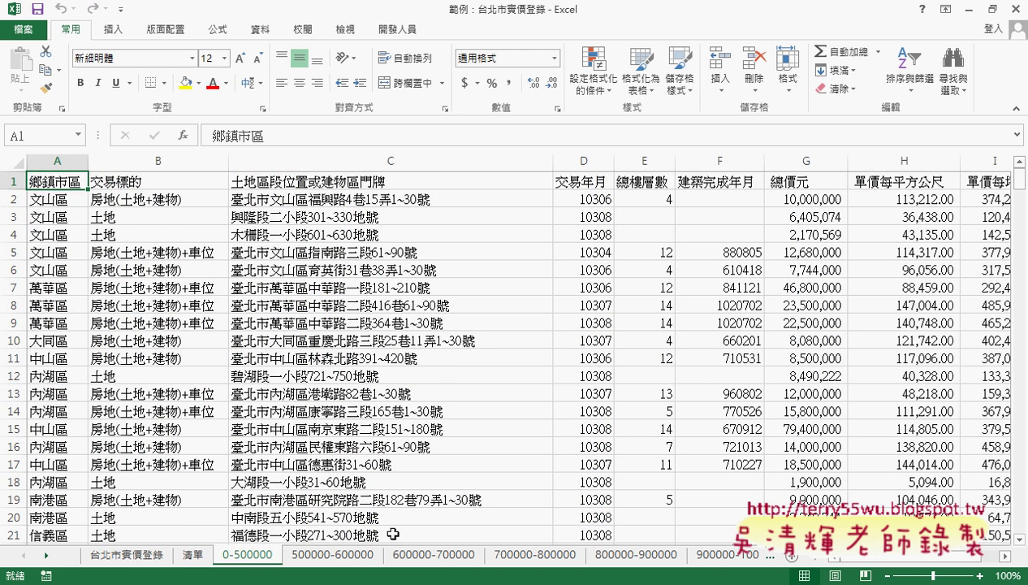
pyautogui.click(349, 558)
pyautogui.click(439, 558)
pyautogui.click(258, 560)
pyautogui.click(107, 557)
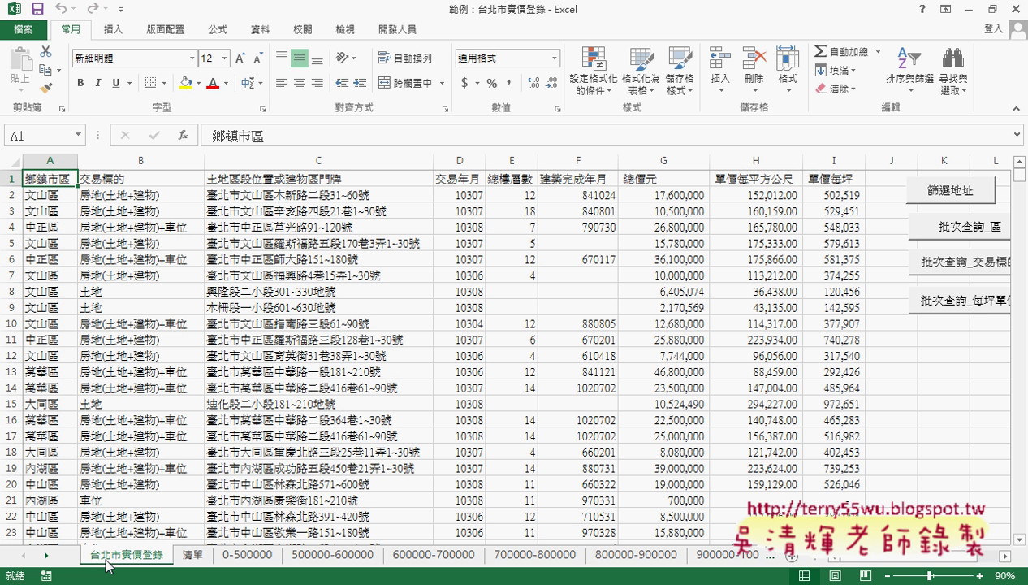
pyautogui.click(192, 558)
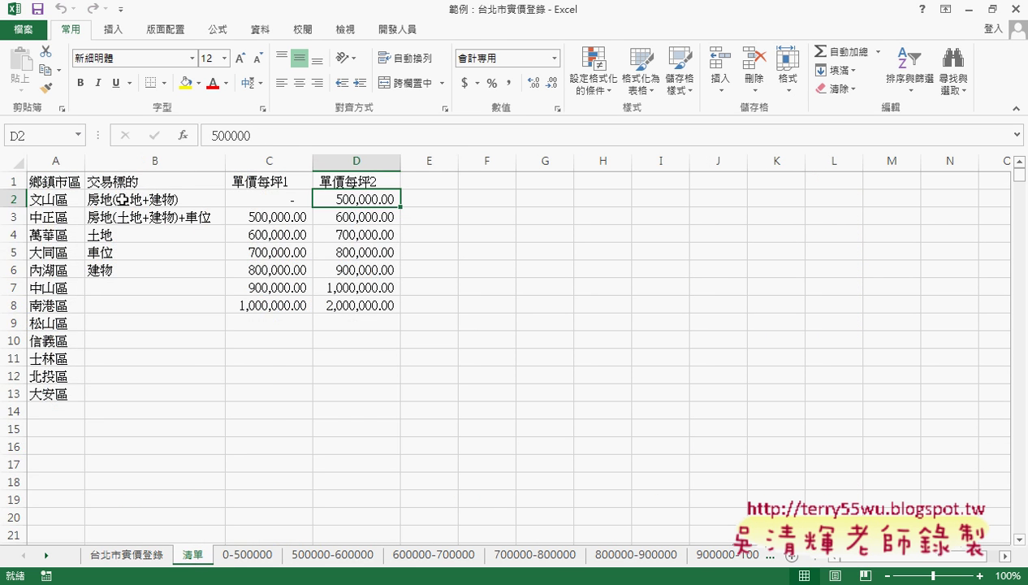
pyautogui.moveTo(45, 162); pyautogui.dragTo(356, 160)
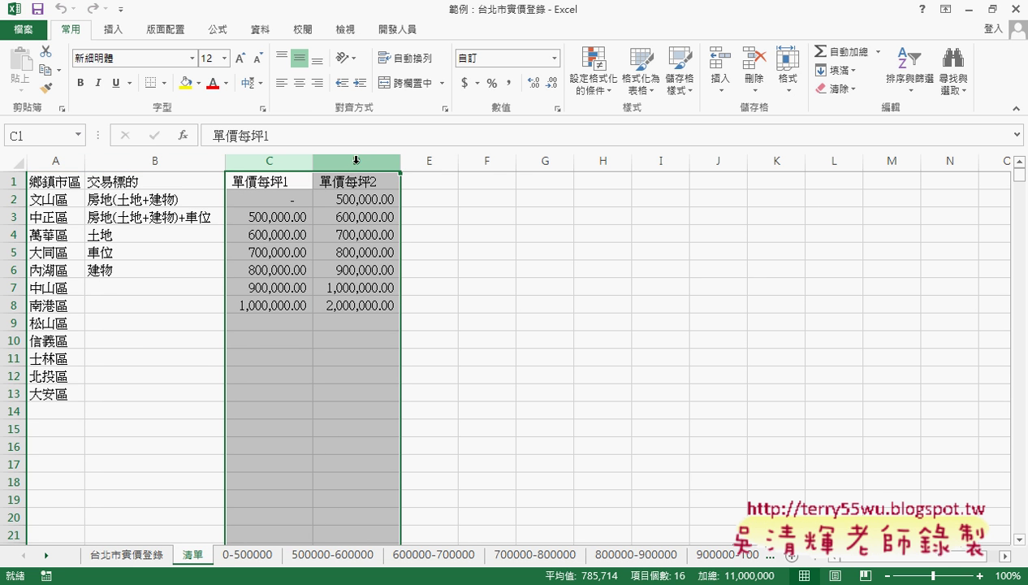
pyautogui.click(133, 556)
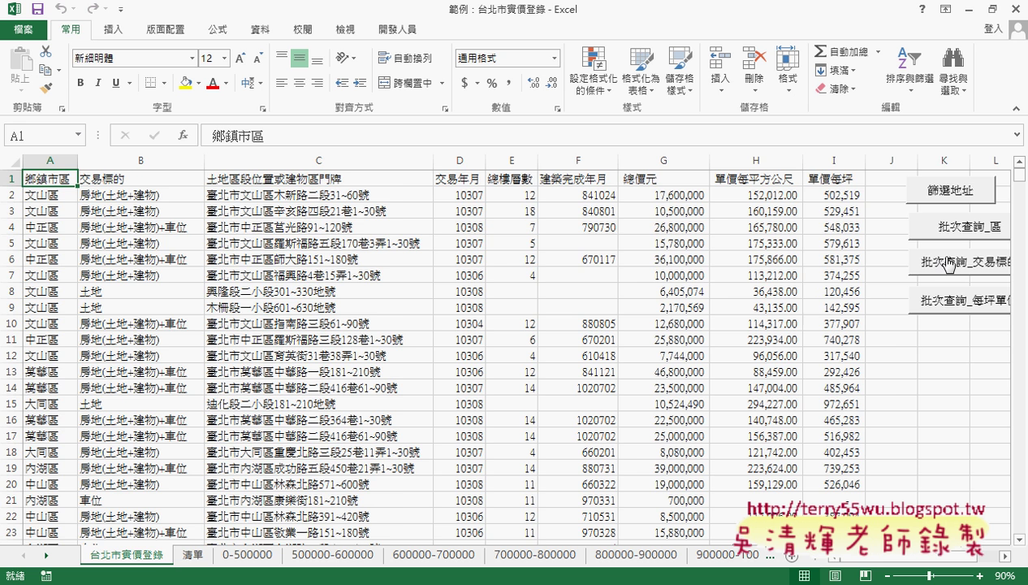
pyautogui.click(195, 555)
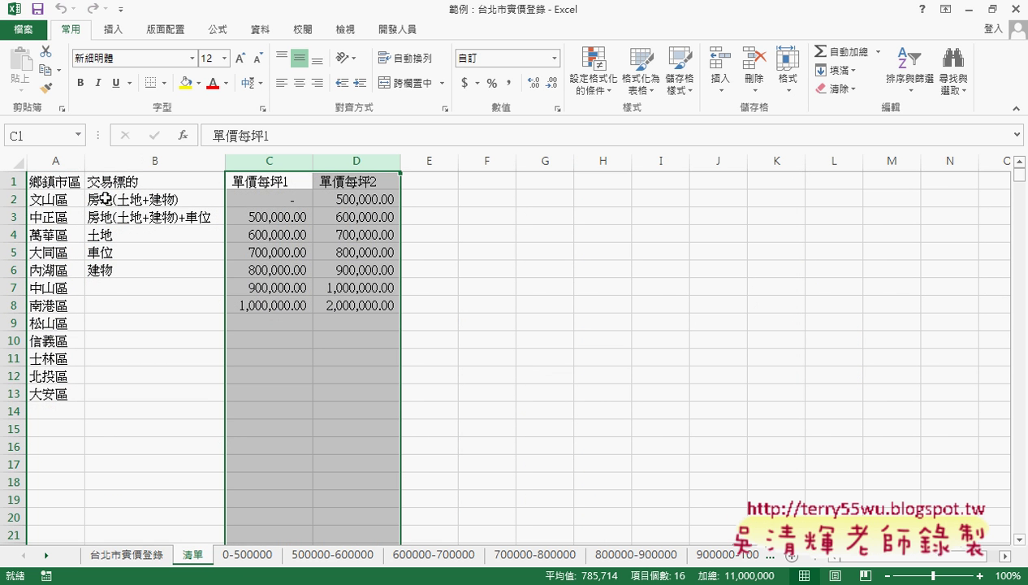
pyautogui.moveTo(276, 160); pyautogui.dragTo(369, 158)
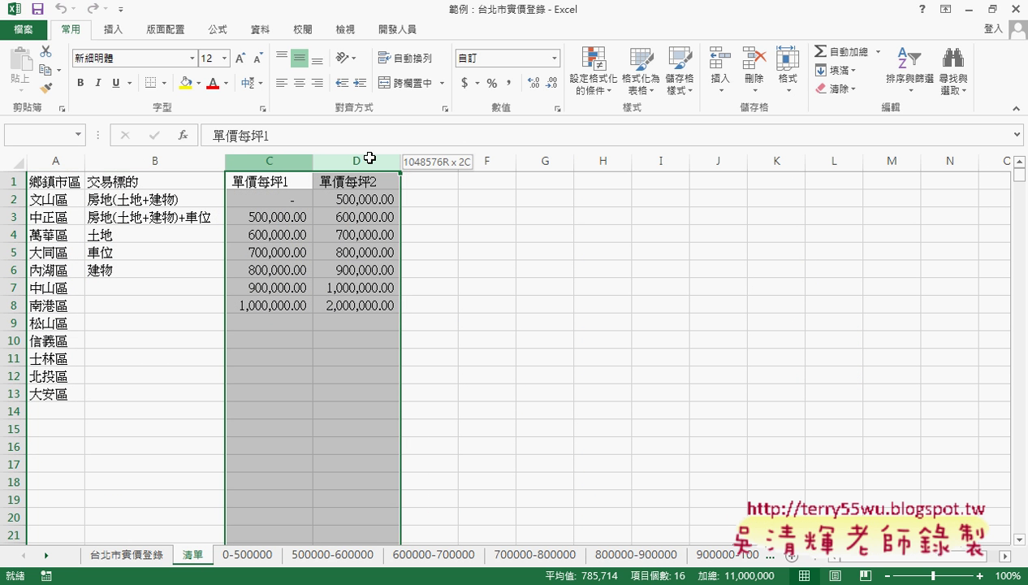
pyautogui.click(136, 557)
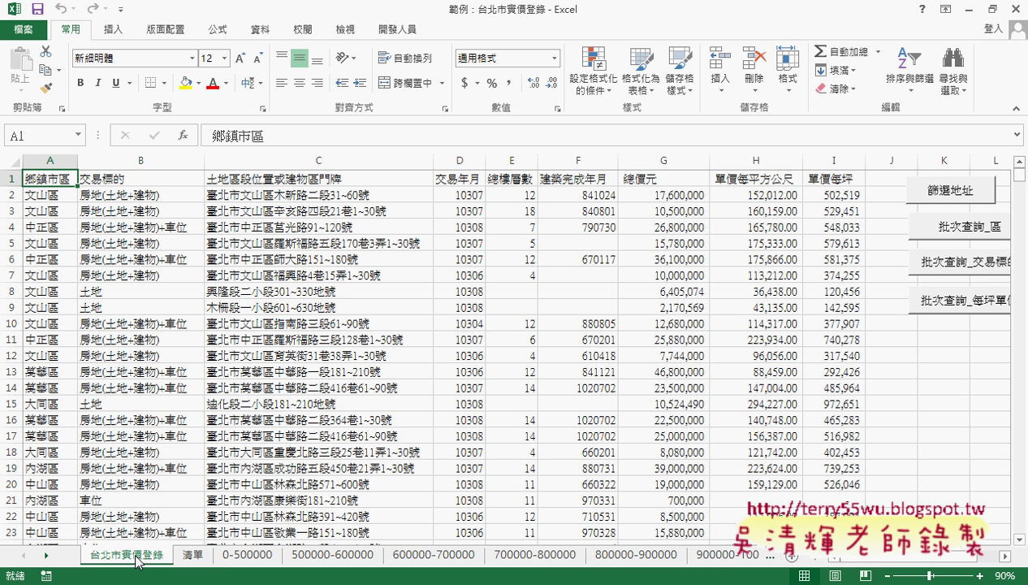
# Step: In Chrome, bring up the 程式碼_台北市實價登錄 document and scroll to Sub 批次刪除 at its end
pyautogui.moveTo(191, 562)
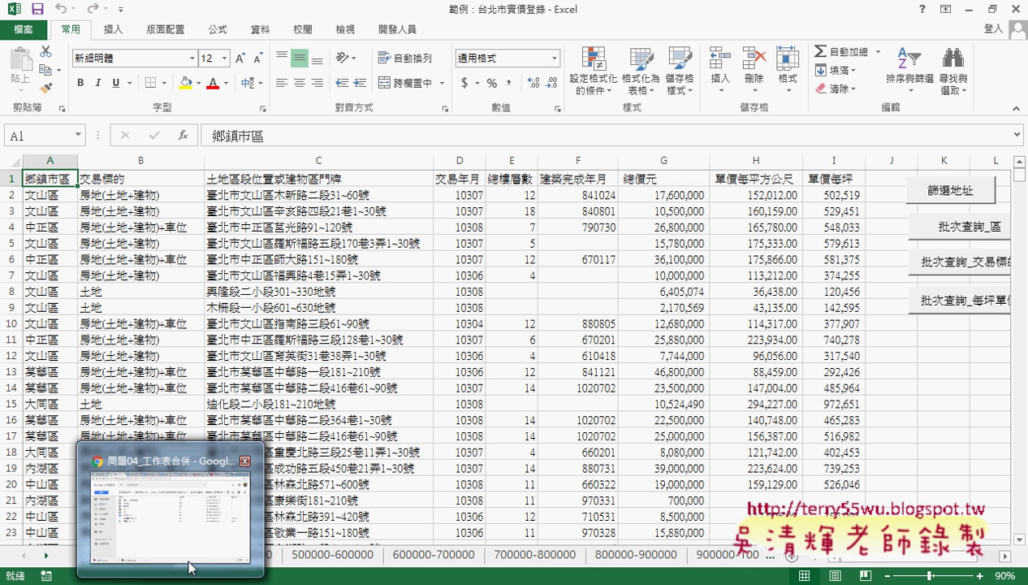
pyautogui.click(199, 544)
pyautogui.click(273, 11)
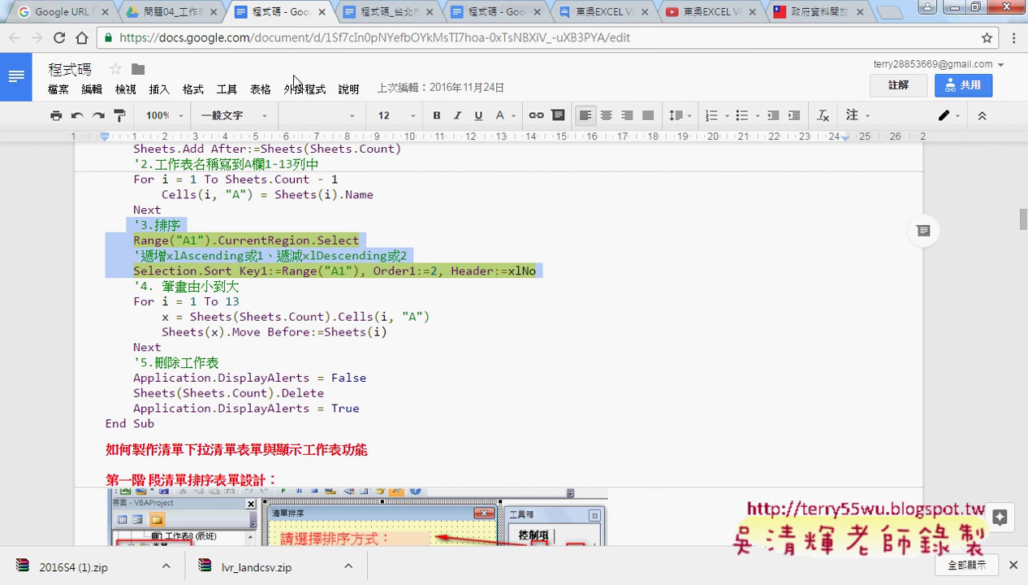
pyautogui.click(401, 10)
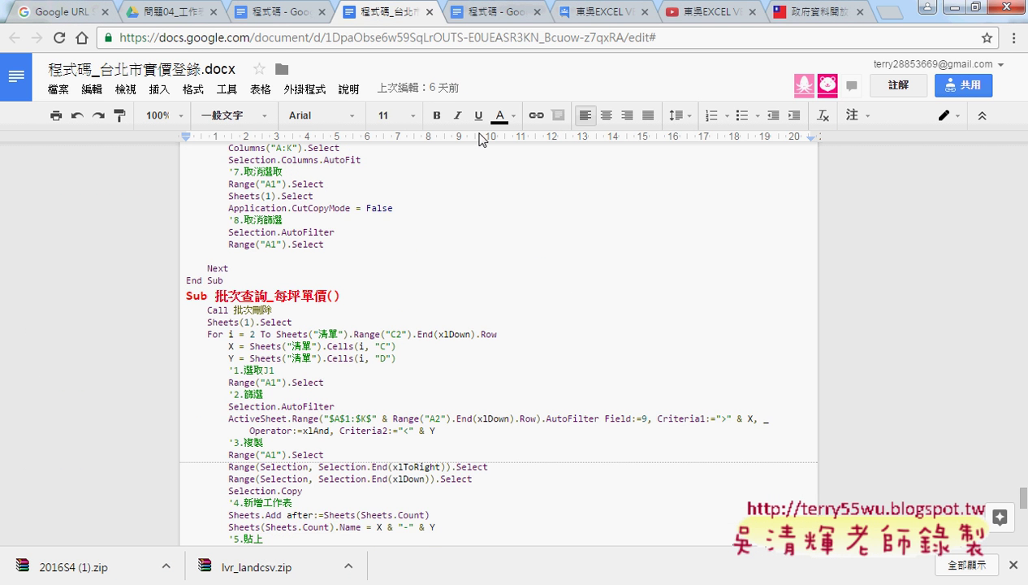
pyautogui.scroll(3, 581, 267)
pyautogui.scroll(-3, 581, 266)
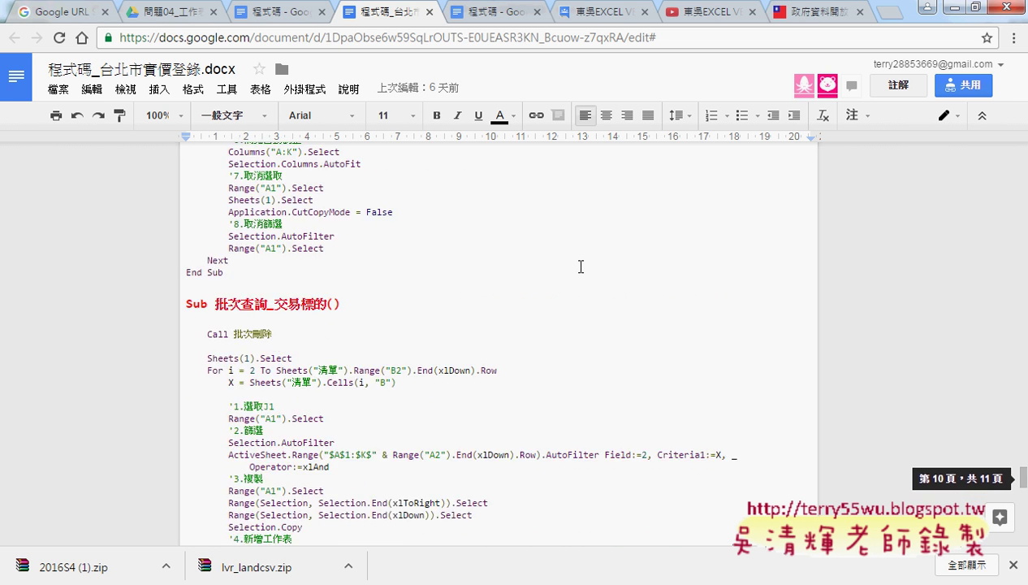
pyautogui.scroll(-3, 581, 268)
pyautogui.scroll(-3, 579, 270)
pyautogui.scroll(-3, 579, 272)
pyautogui.scroll(-3, 390, 292)
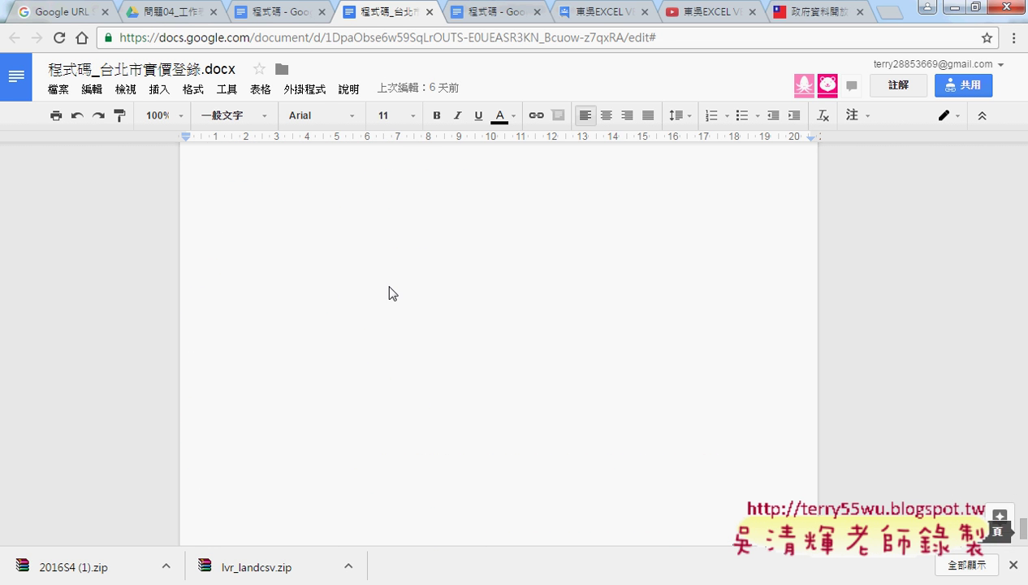
pyautogui.scroll(3, 347, 278)
pyautogui.scroll(1, 236, 351)
# Step: Cut the 批次刪除 Sub and paste it on a new line right after the 程式碼： heading
pyautogui.moveTo(236, 348); pyautogui.dragTo(182, 271)
pyautogui.hotkey('ctrl', 'c')
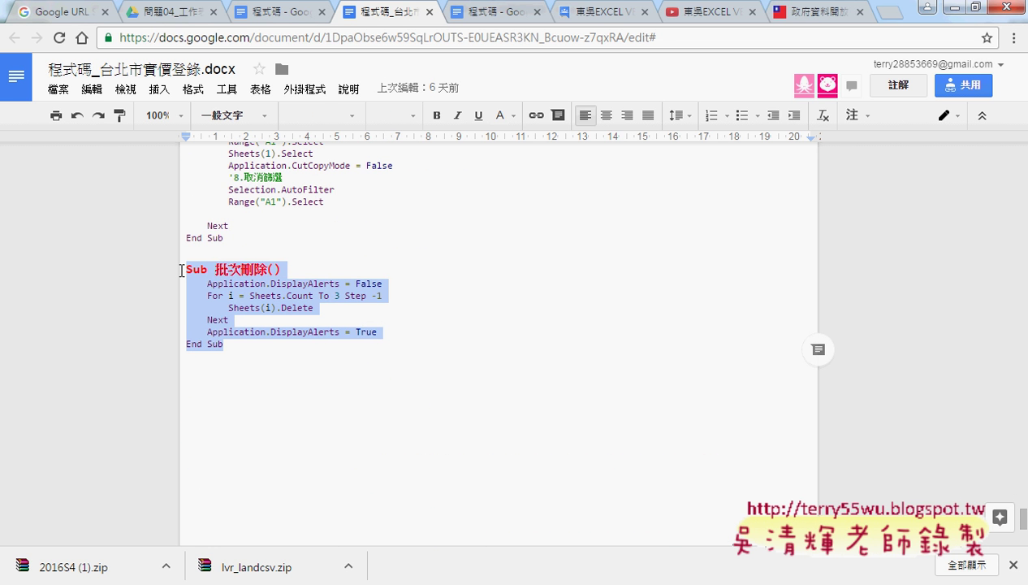
pyautogui.press('BackSpace')
pyautogui.scroll(6, 441, 279)
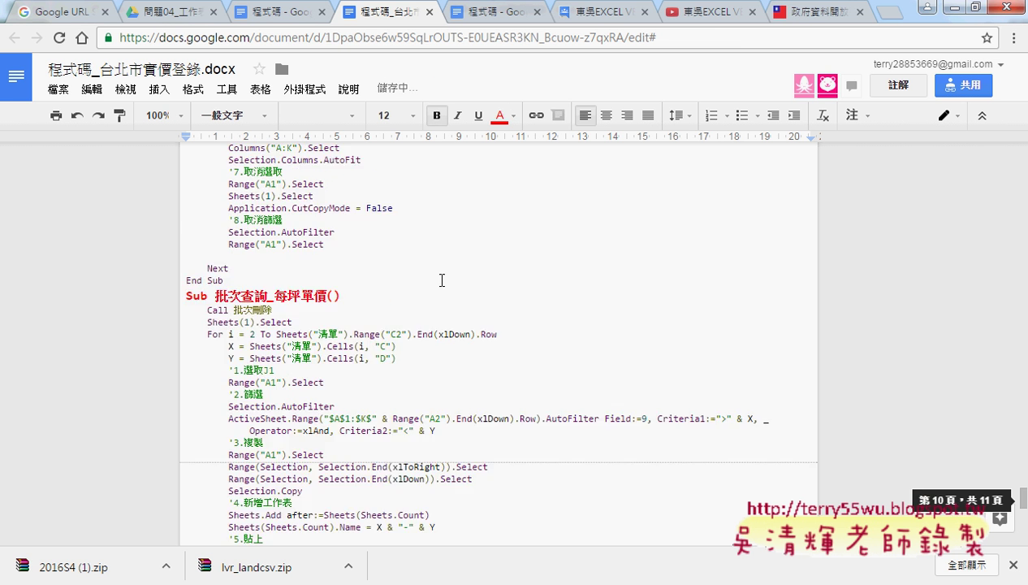
pyautogui.scroll(-2, 441, 281)
pyautogui.scroll(2, 441, 280)
pyautogui.scroll(5, 441, 280)
pyautogui.scroll(4, 441, 281)
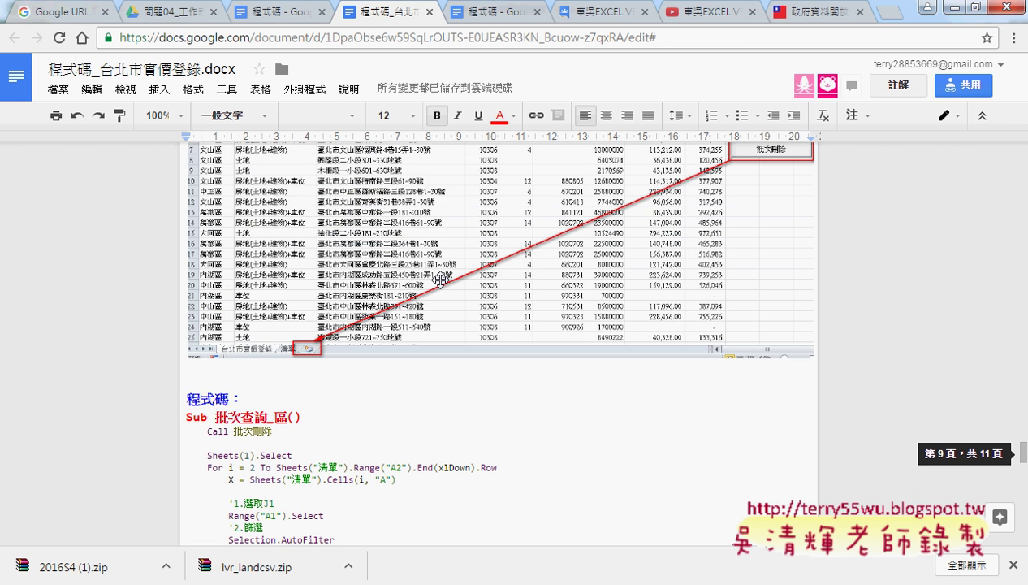
pyautogui.click(261, 397)
pyautogui.press('Return')
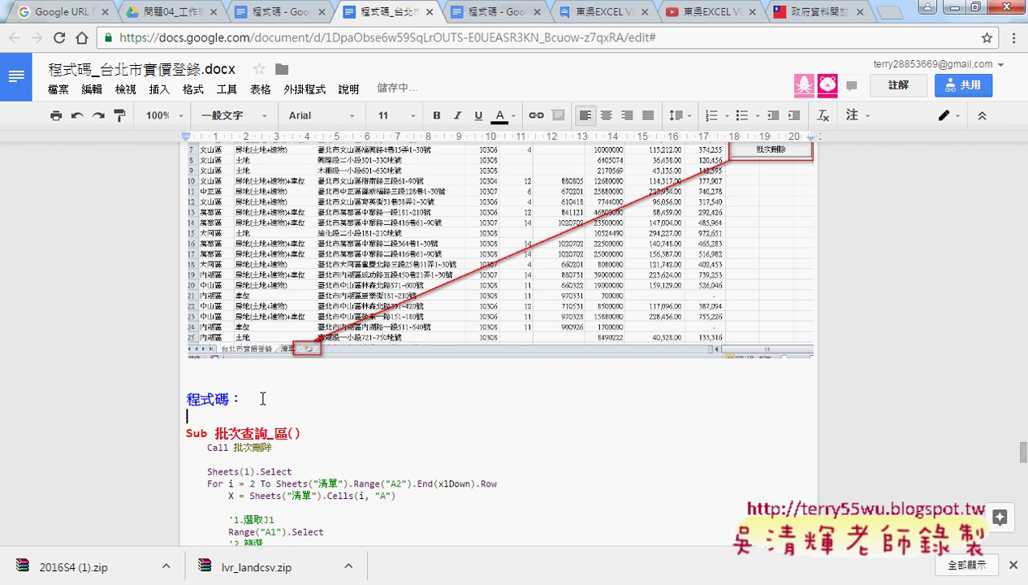
pyautogui.hotkey('ctrl', 'v')
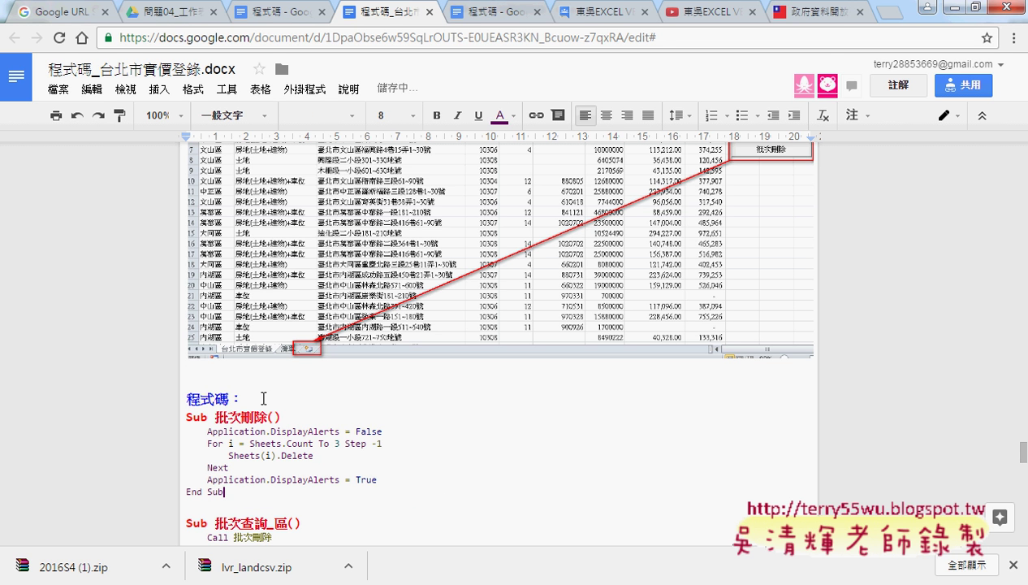